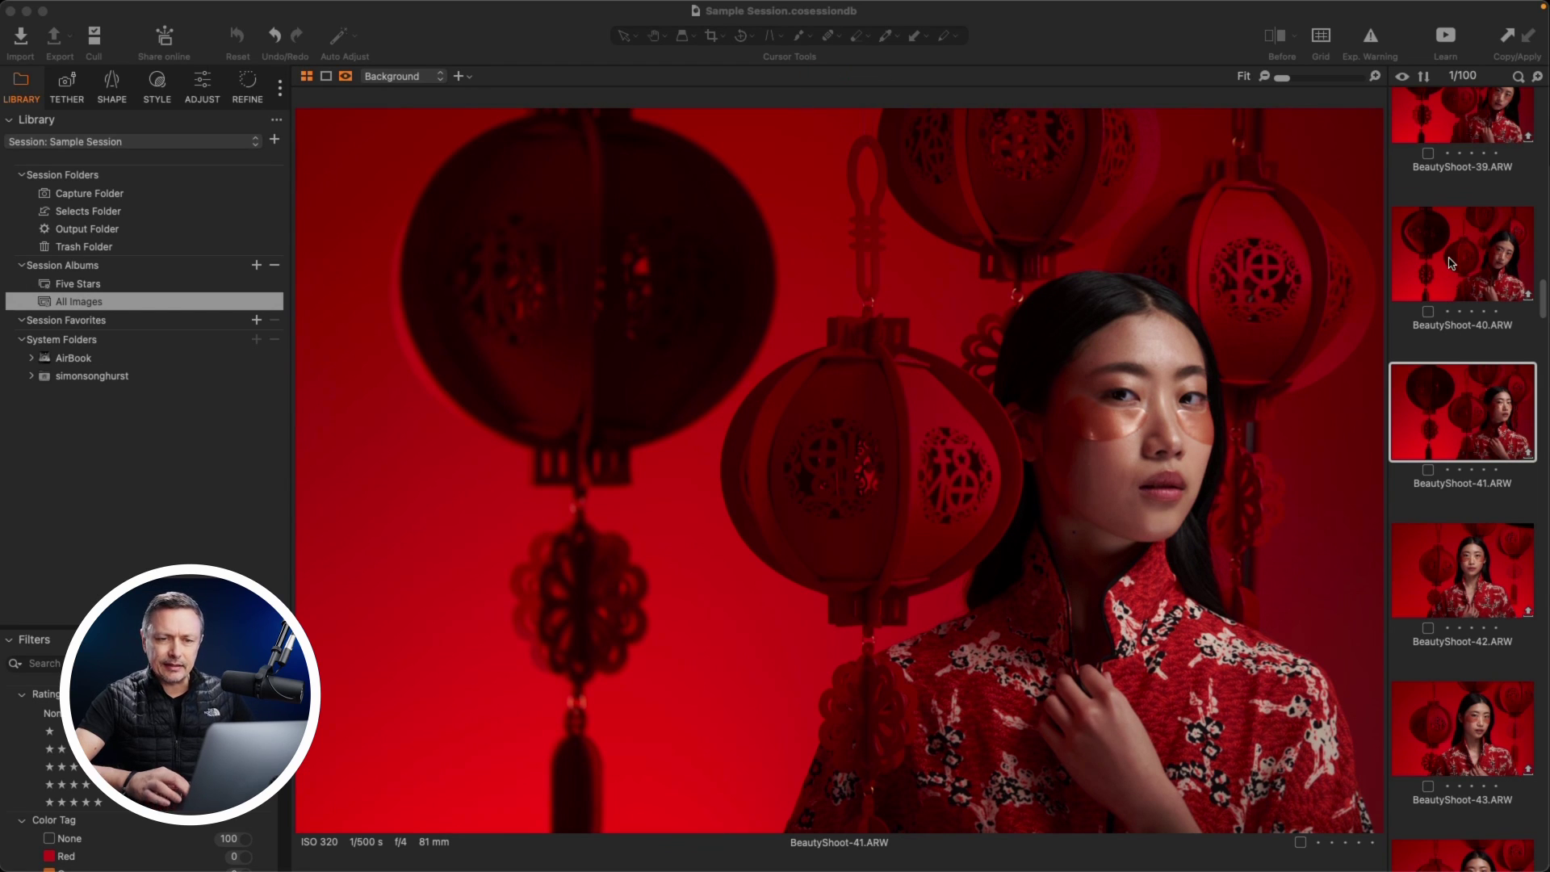
pyautogui.scroll(5, 1450, 263)
pyautogui.scroll(-3, 1450, 264)
pyautogui.scroll(-1, 1451, 263)
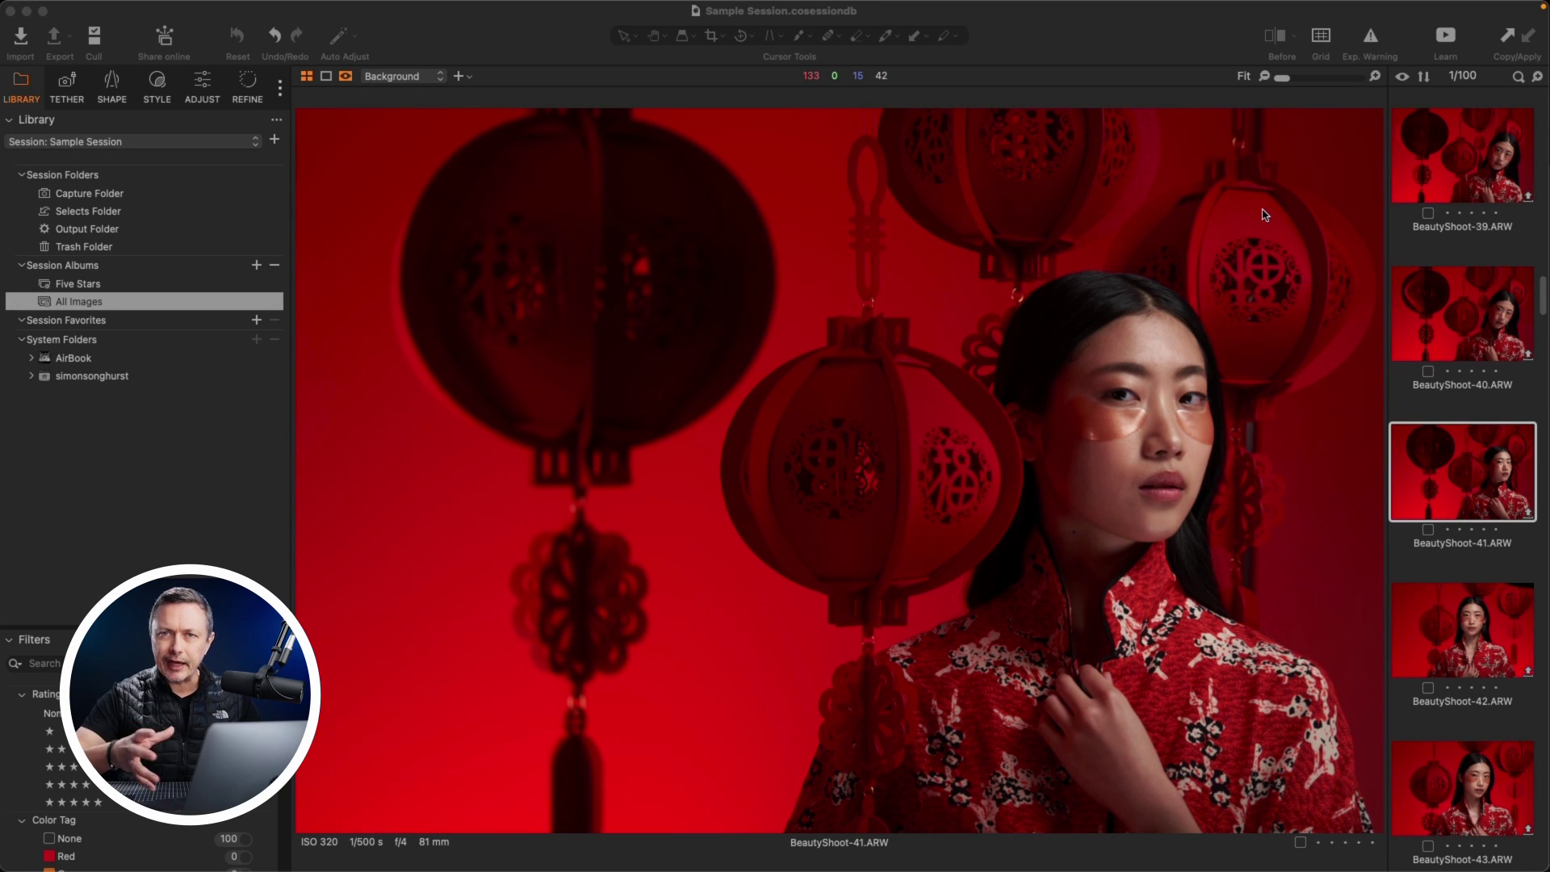
# Step: Select all 100 session images, starting from BeautyShoot-40 in the filmstrip
pyautogui.click(544, 30)
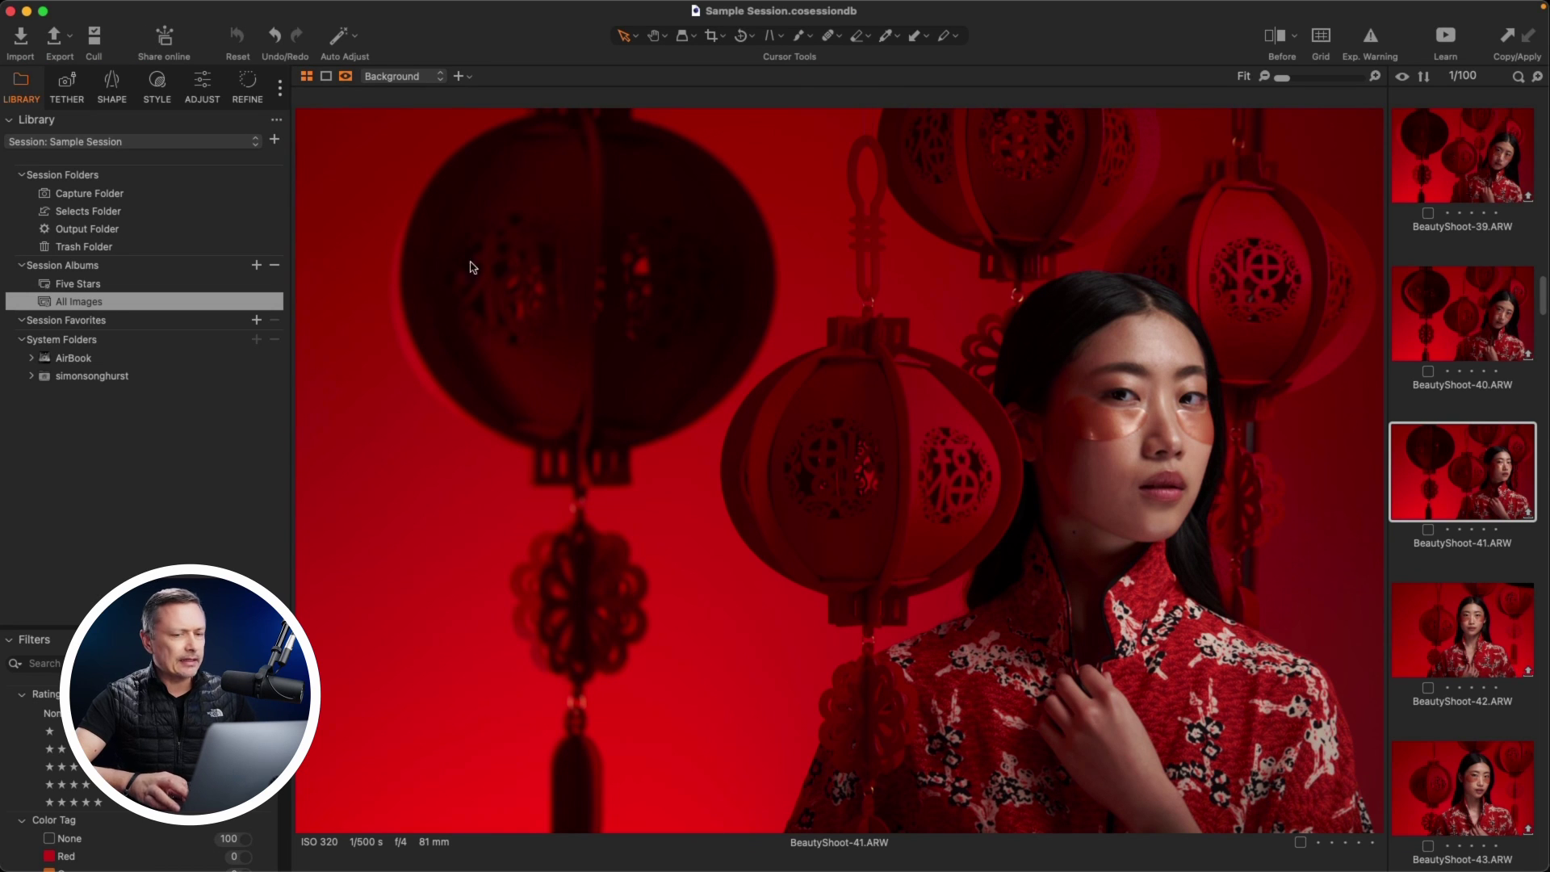
pyautogui.click(1480, 318)
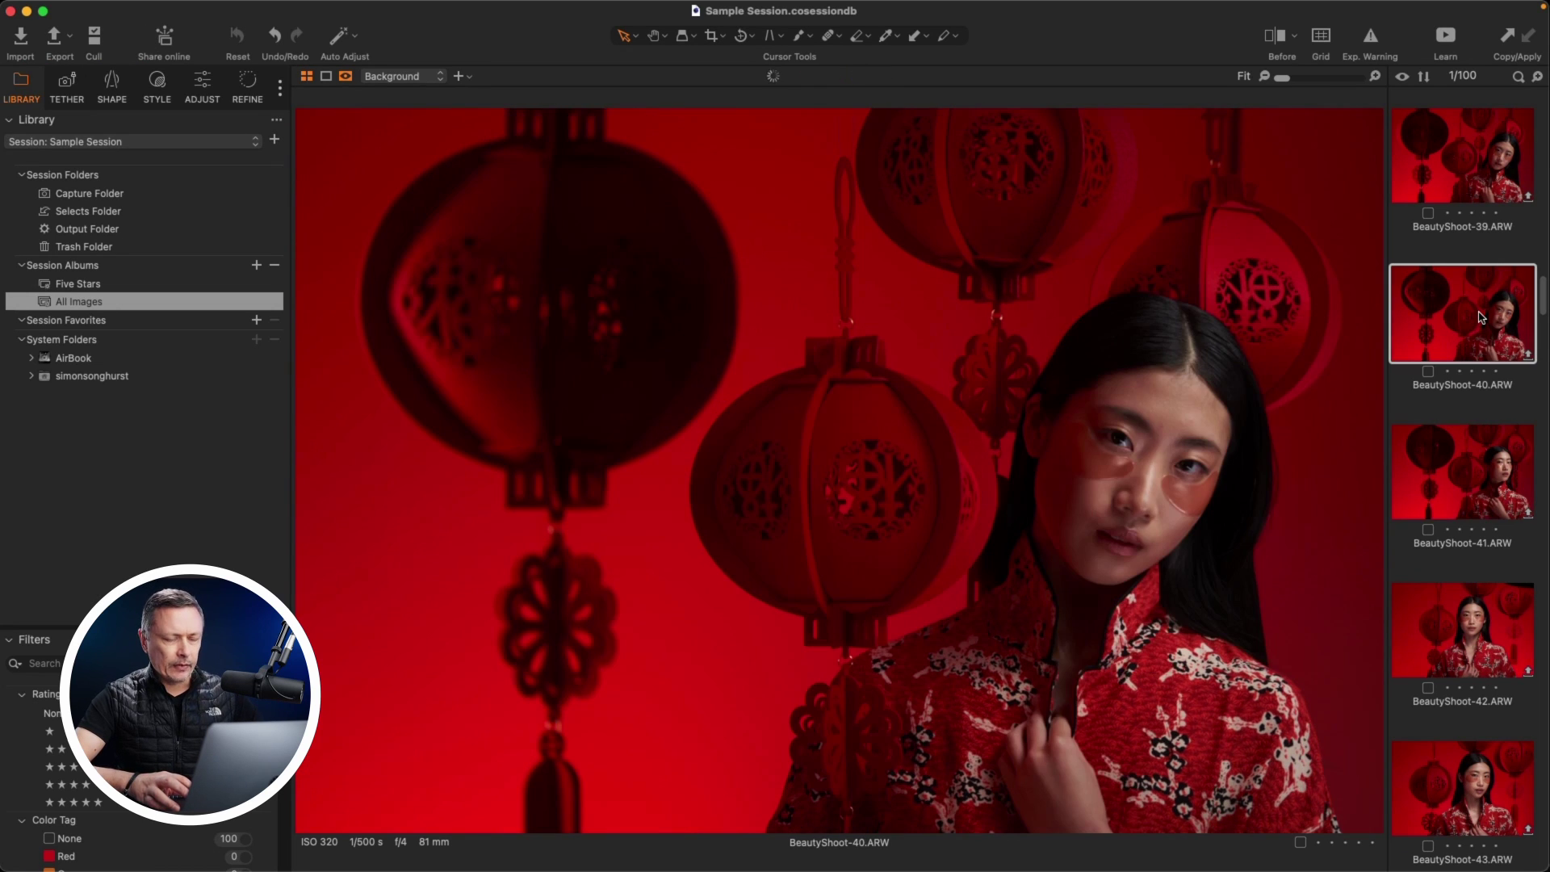
pyautogui.press('super+a')
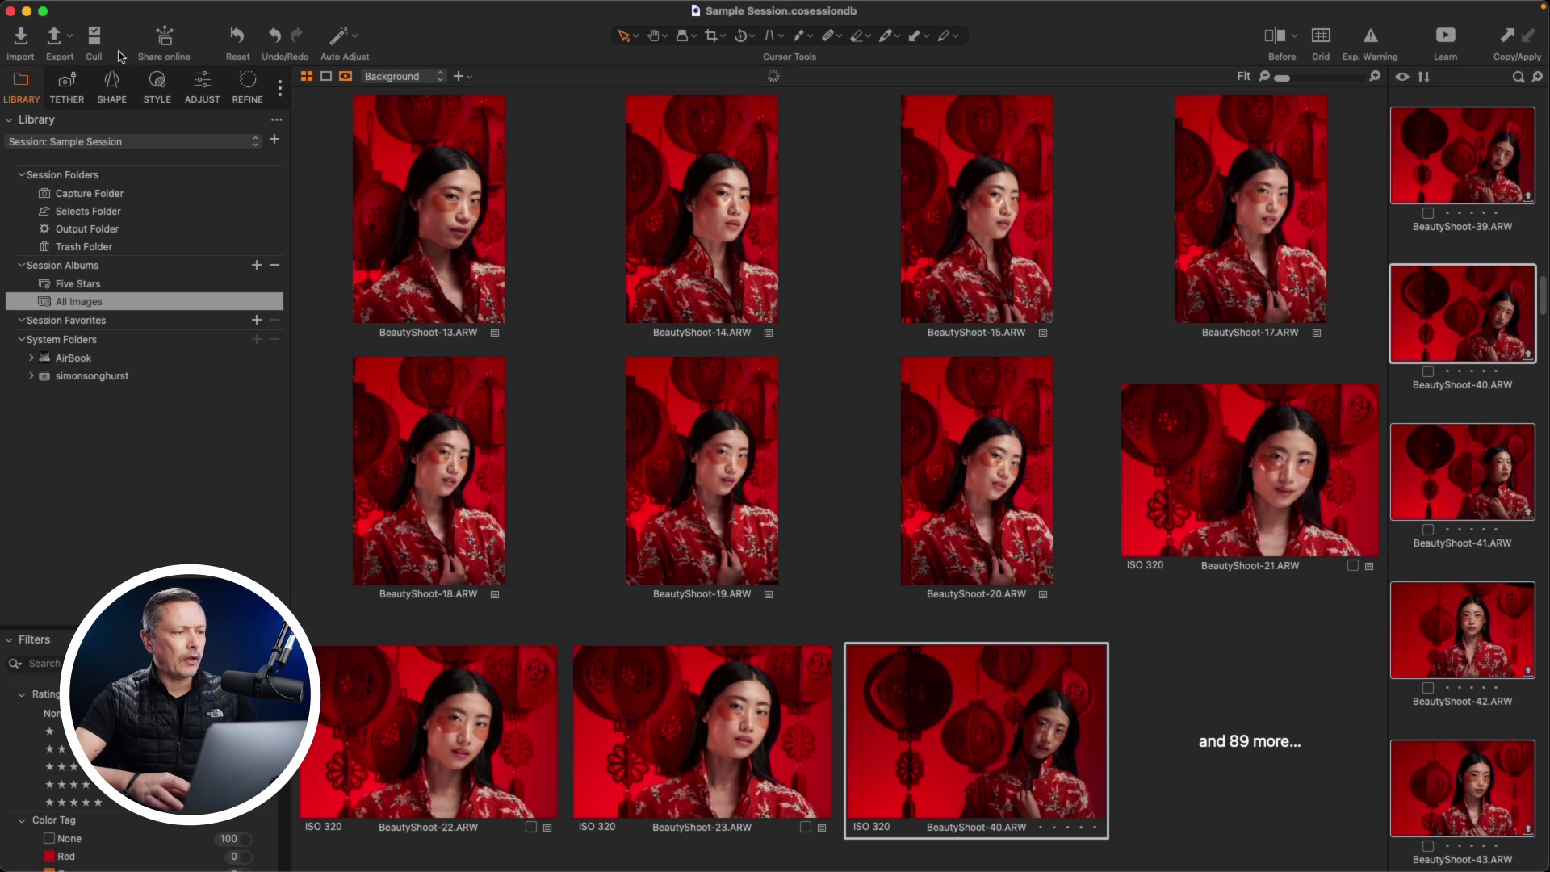
# Step: Publish the 100 selected images to Moodcase as new client 'Lunar New Year', project 'Beauty Shoot'
pyautogui.moveTo(176, 6)
pyautogui.click(209, 9)
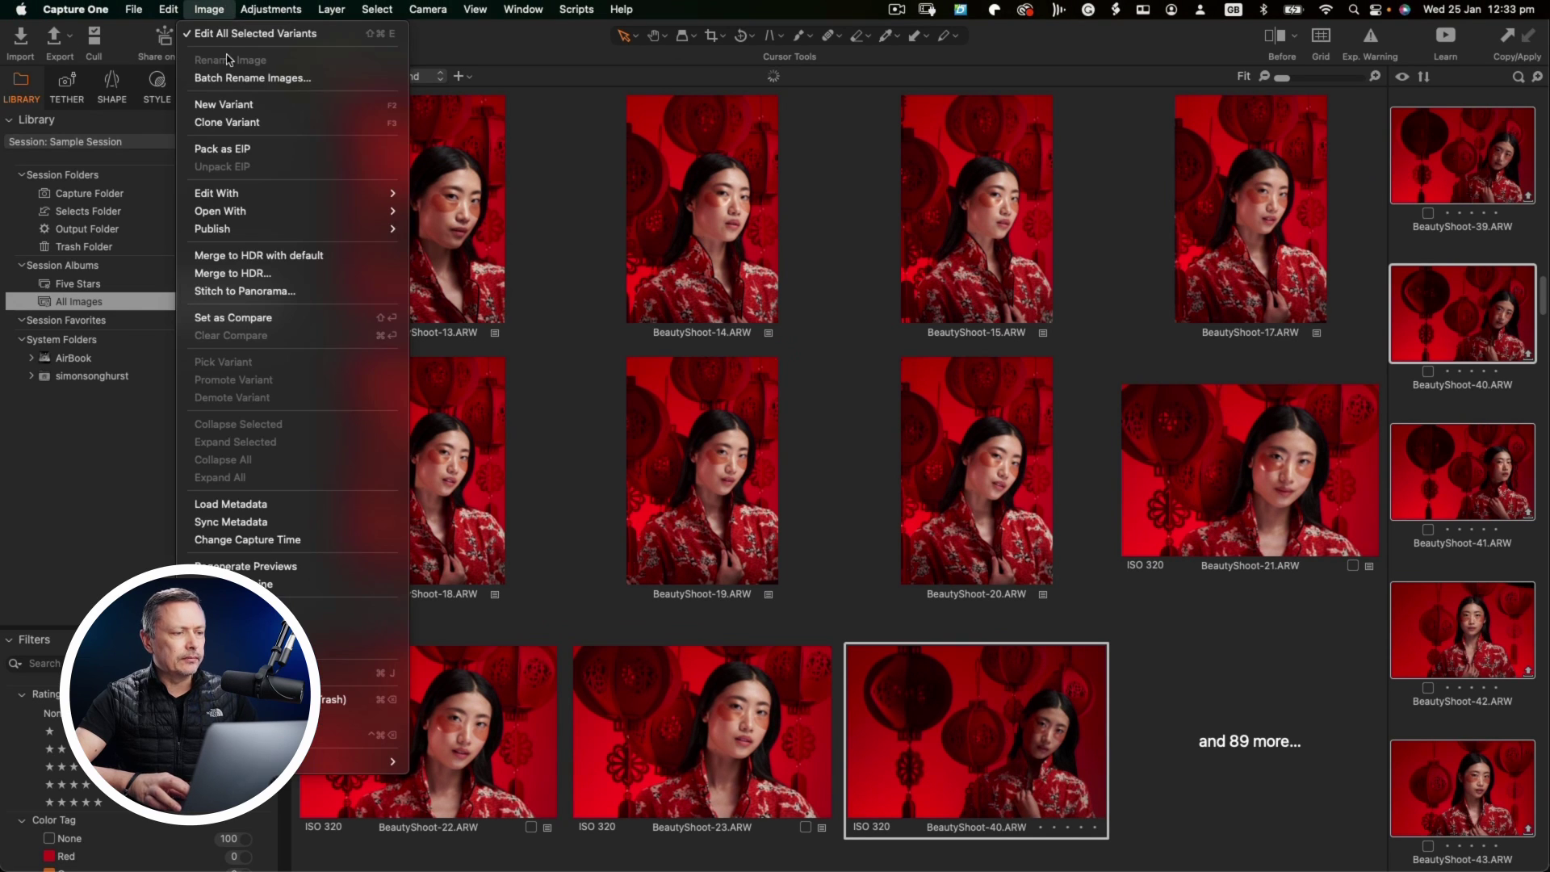
pyautogui.moveTo(291, 227)
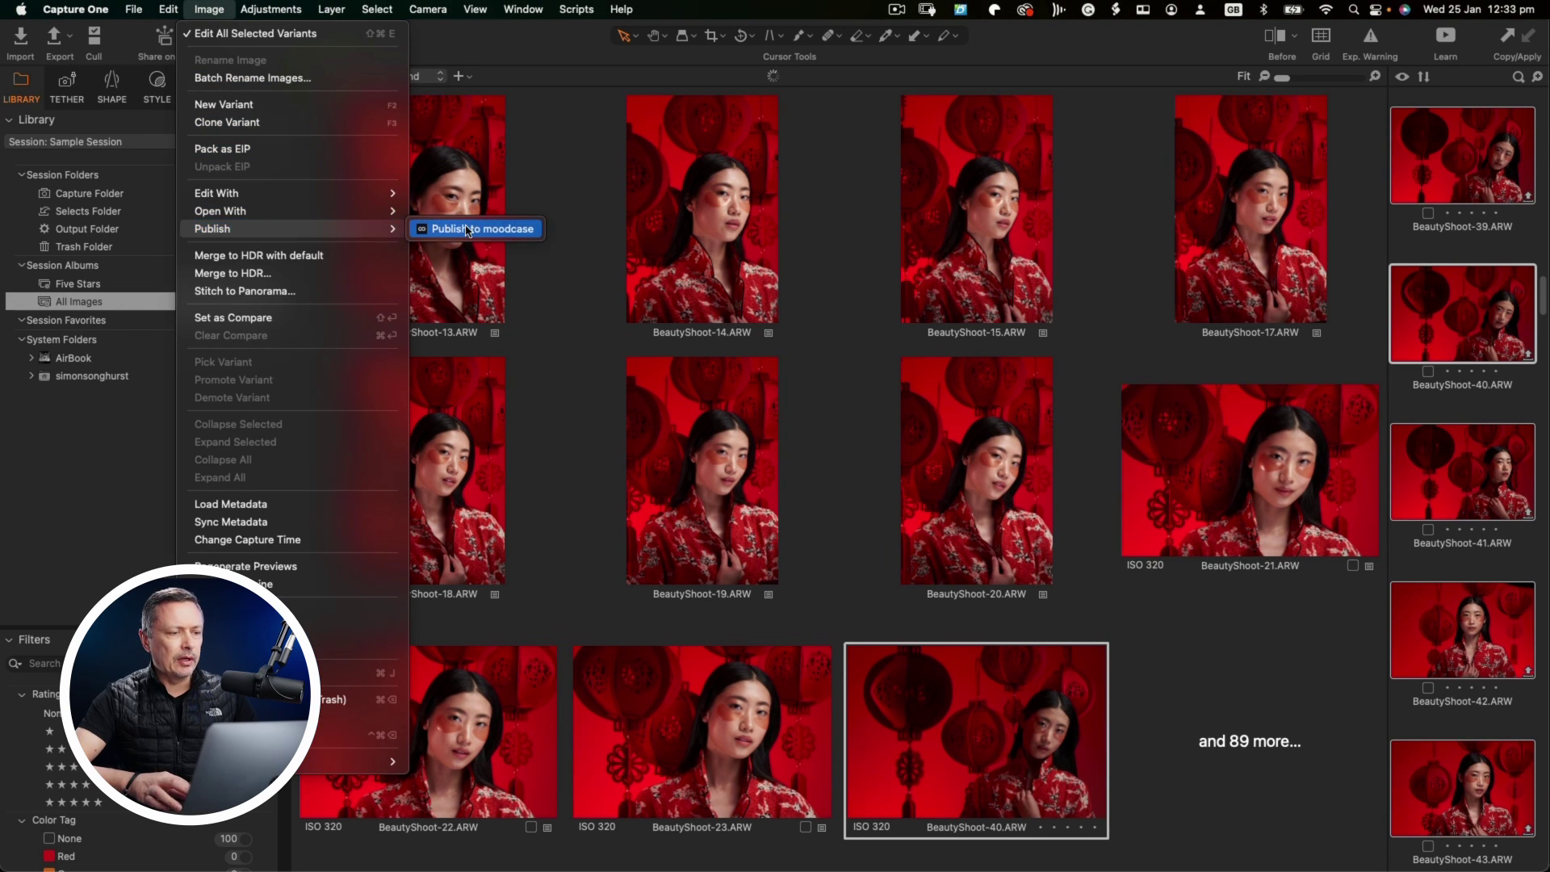
pyautogui.click(467, 230)
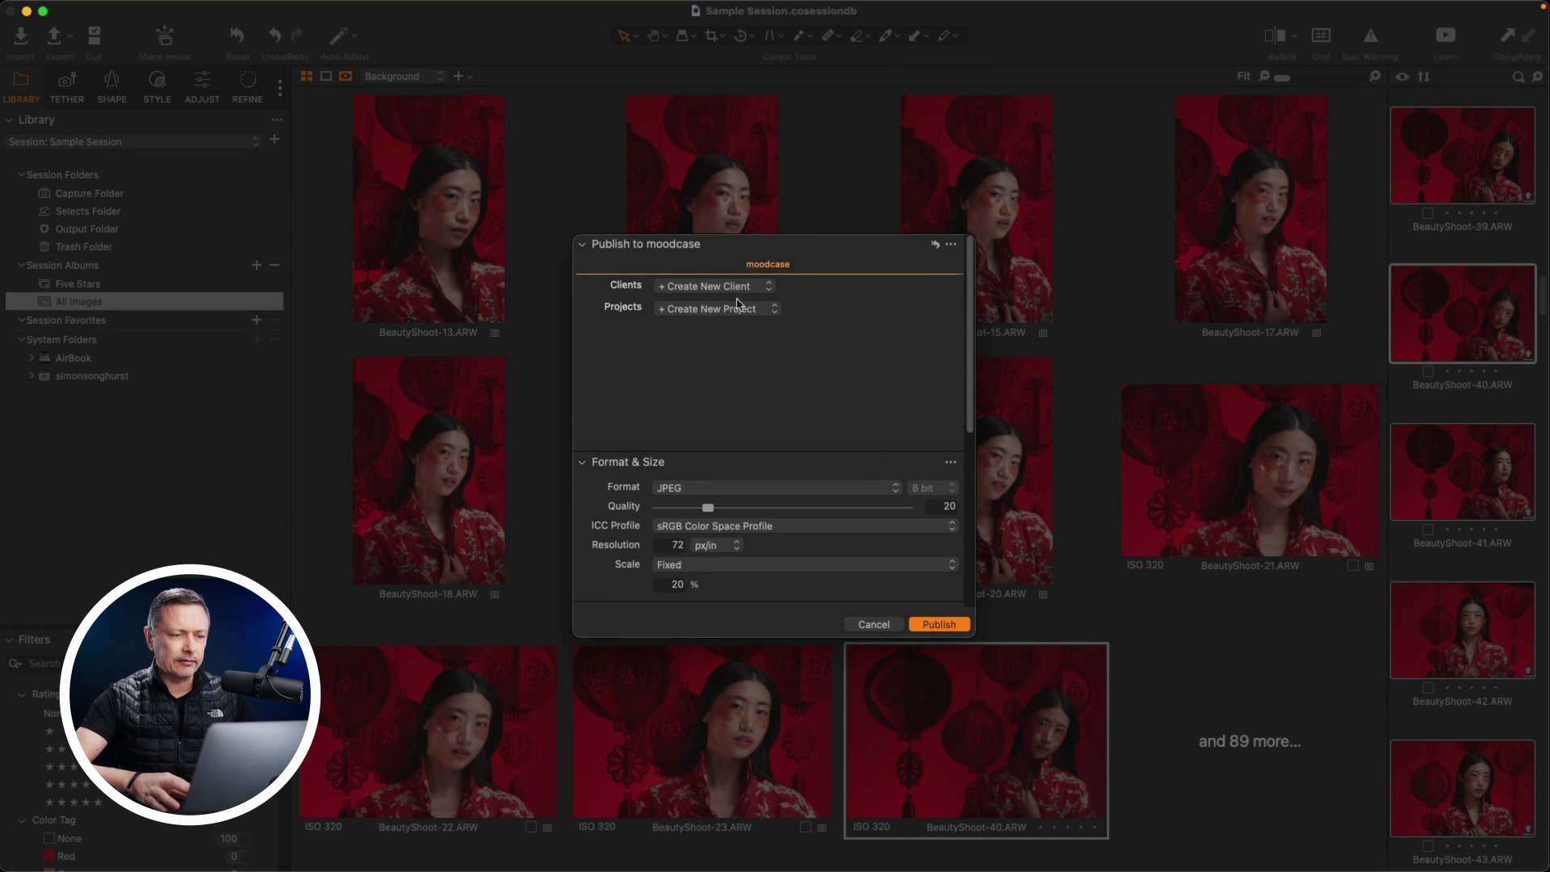
pyautogui.click(728, 287)
pyautogui.click(728, 292)
pyautogui.write('Lunar New Year')
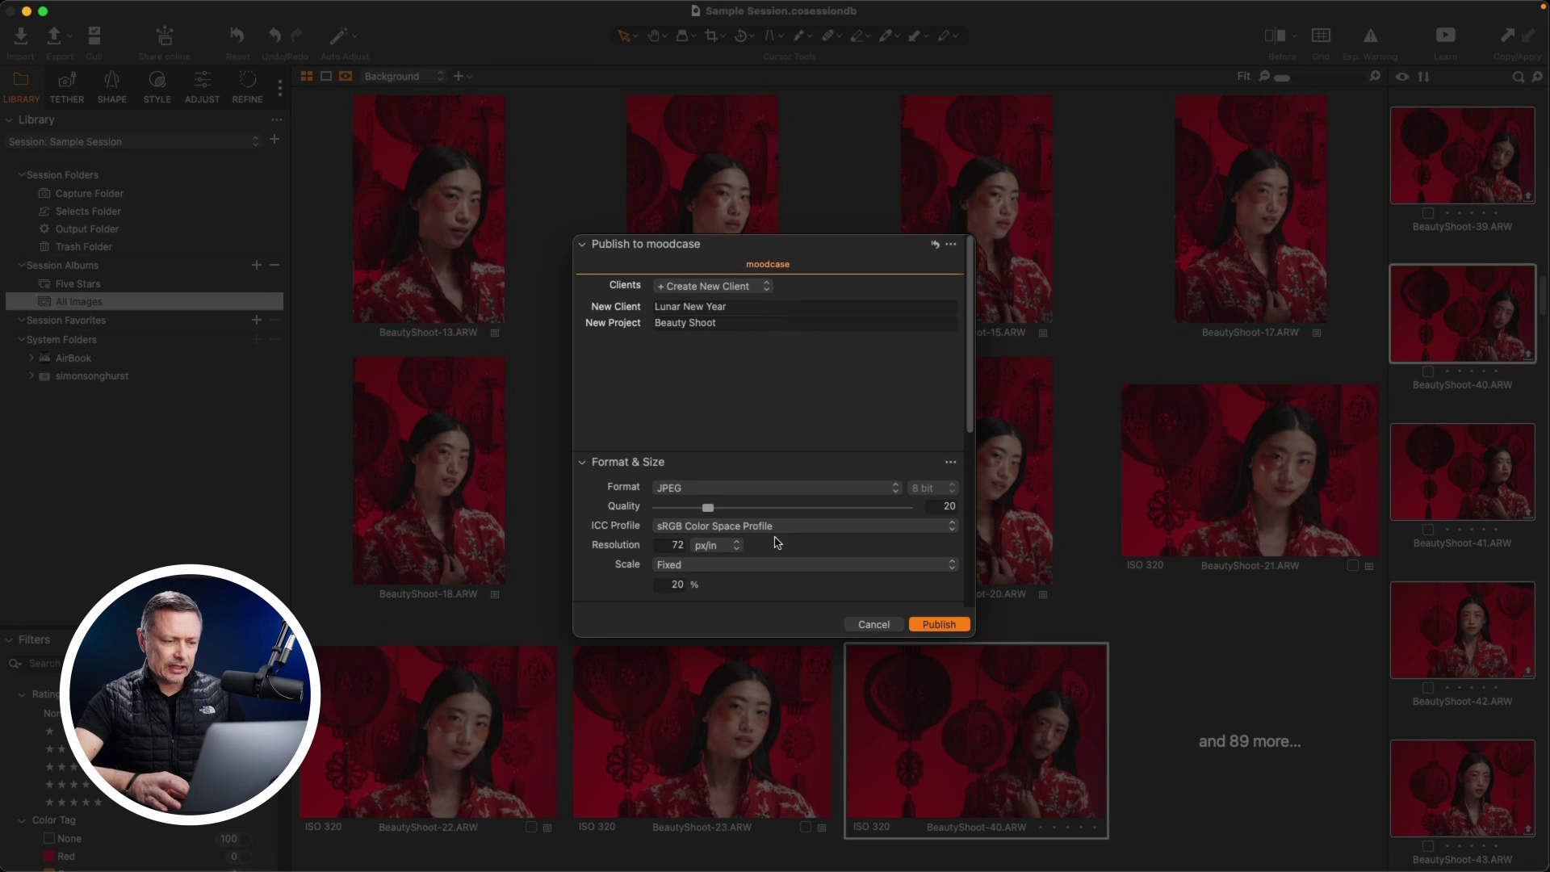
pyautogui.click(940, 625)
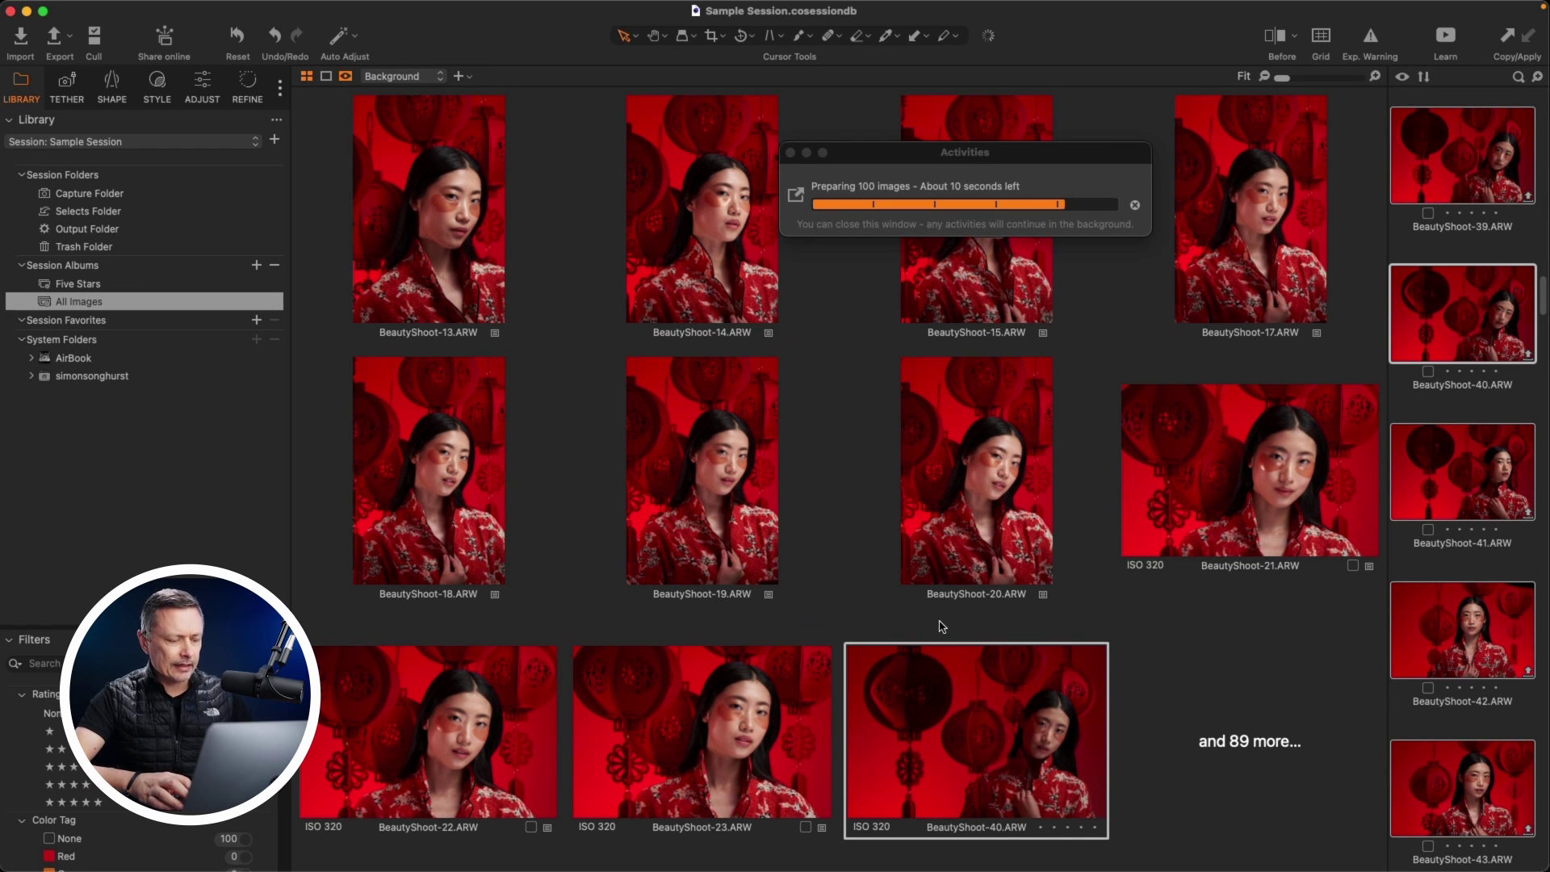
# Step: Switch to Chrome, reload Moodcase Projects, and open the Beauty Shoot project card
pyautogui.press('super+Tab')
pyautogui.press('super+Tab')
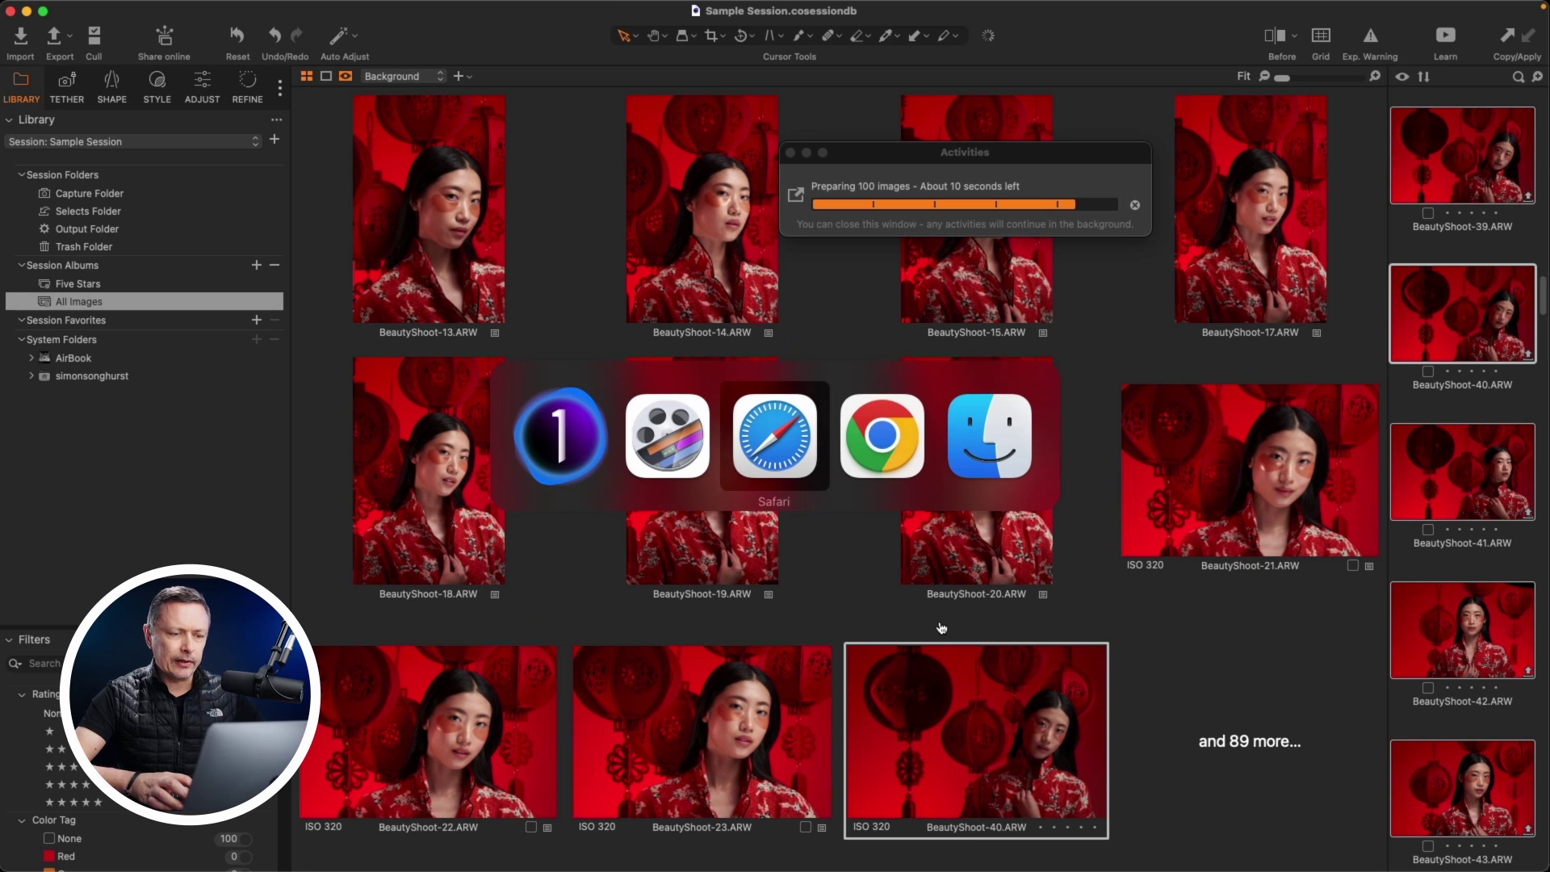
pyautogui.press('super+Tab')
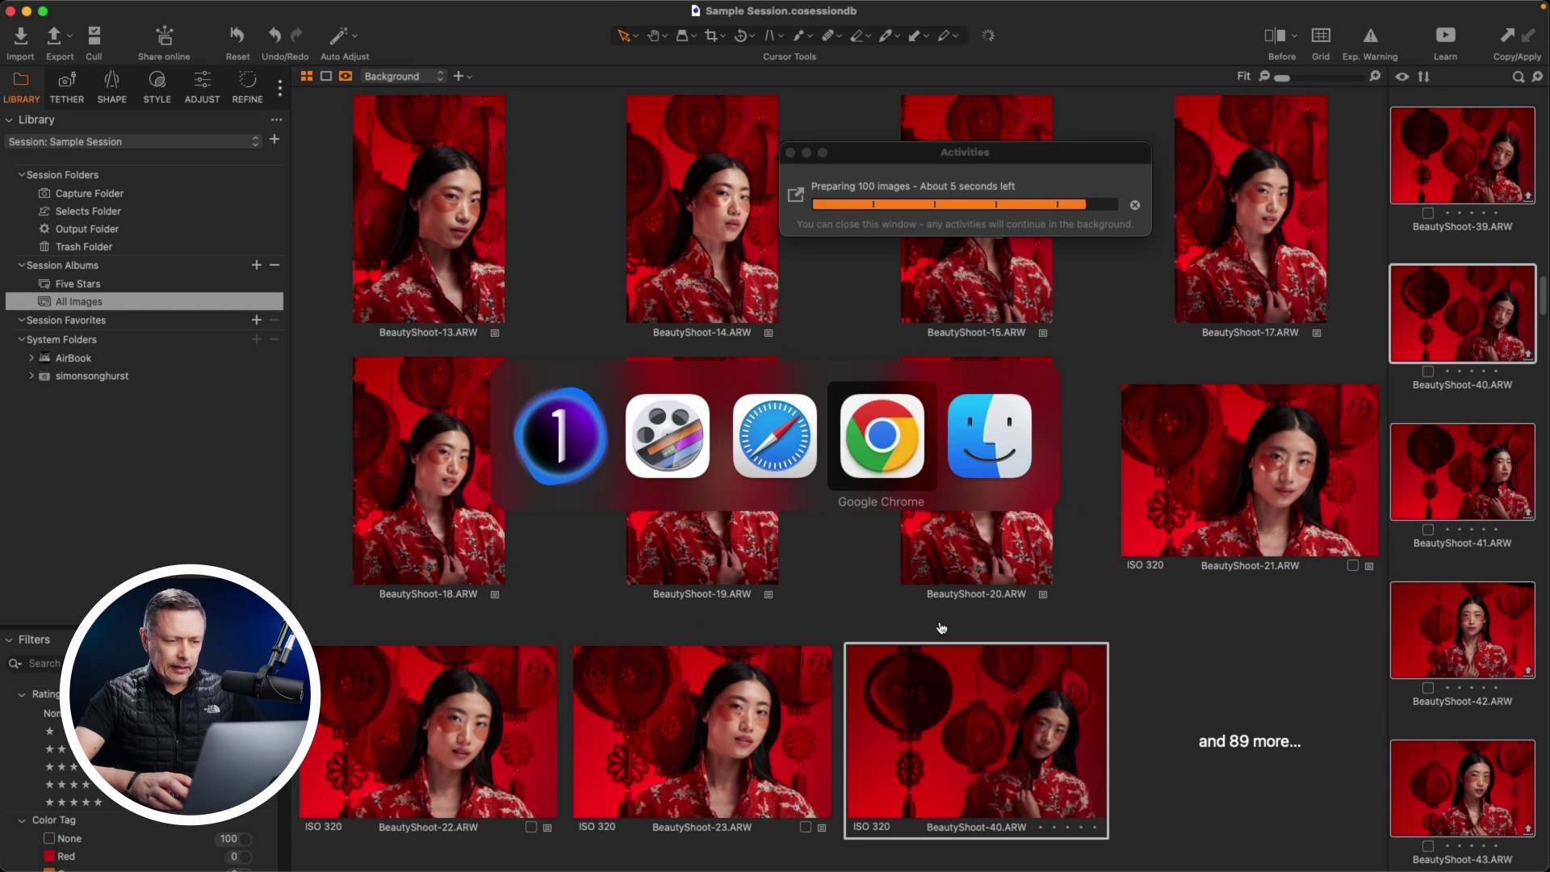
pyautogui.press('super')
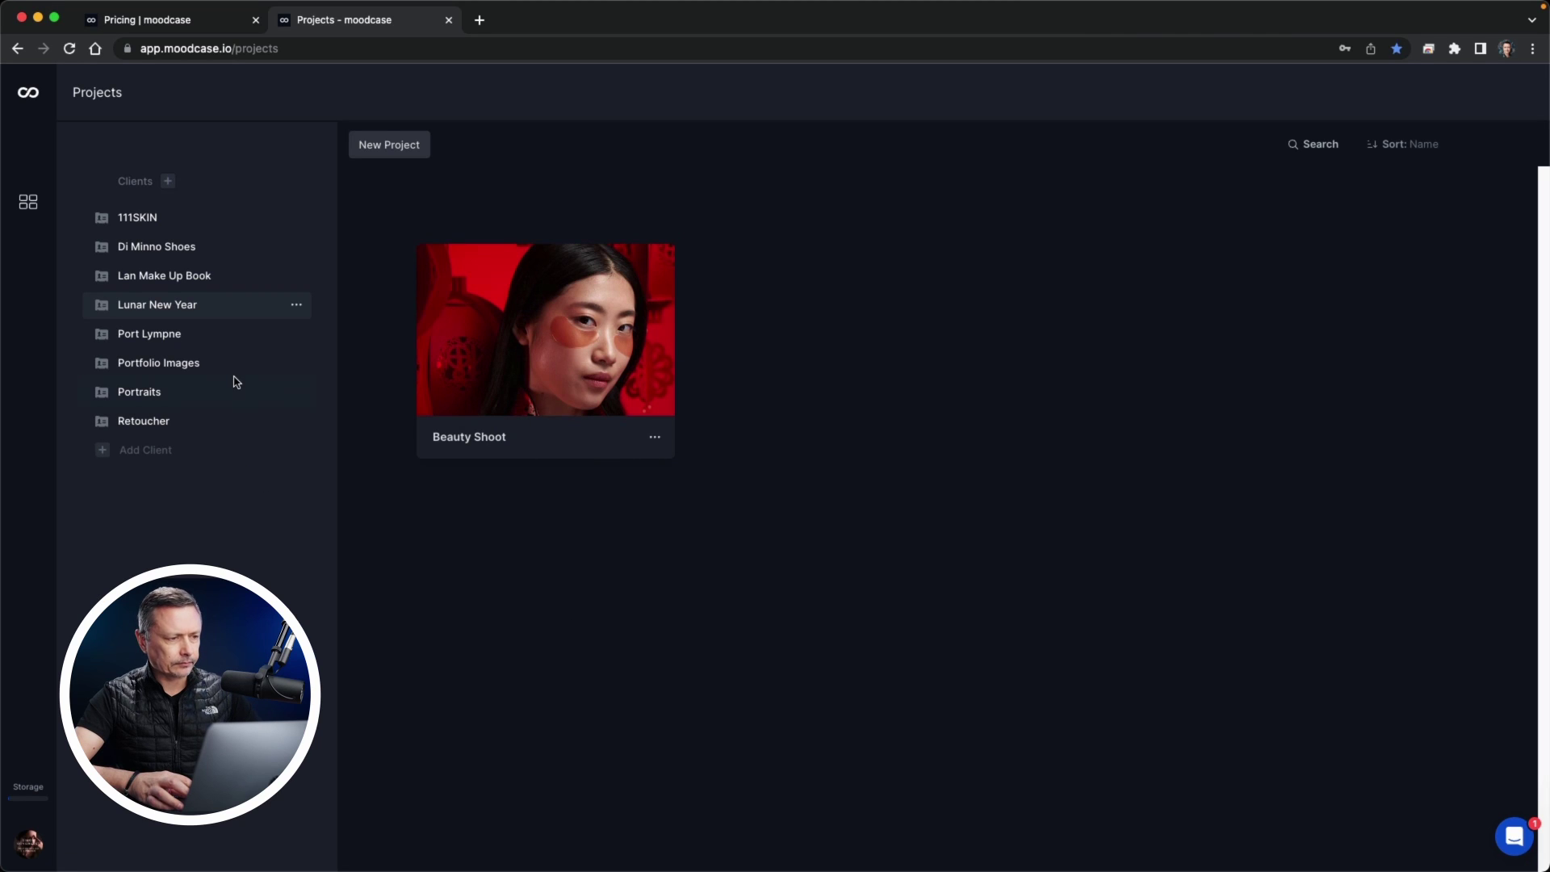
pyautogui.press('super+r')
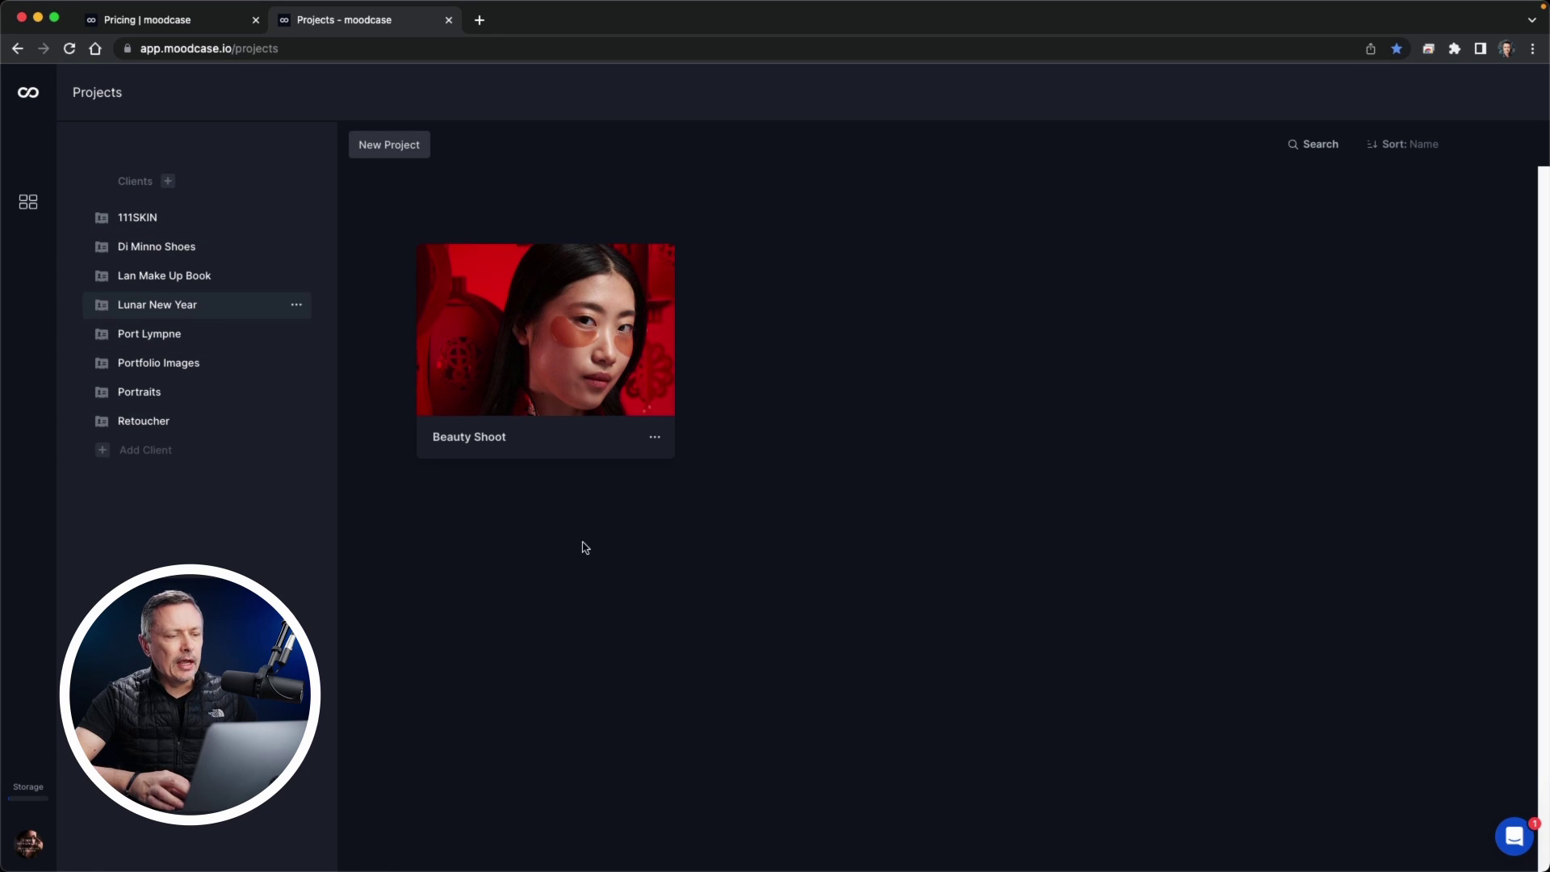
pyautogui.click(545, 346)
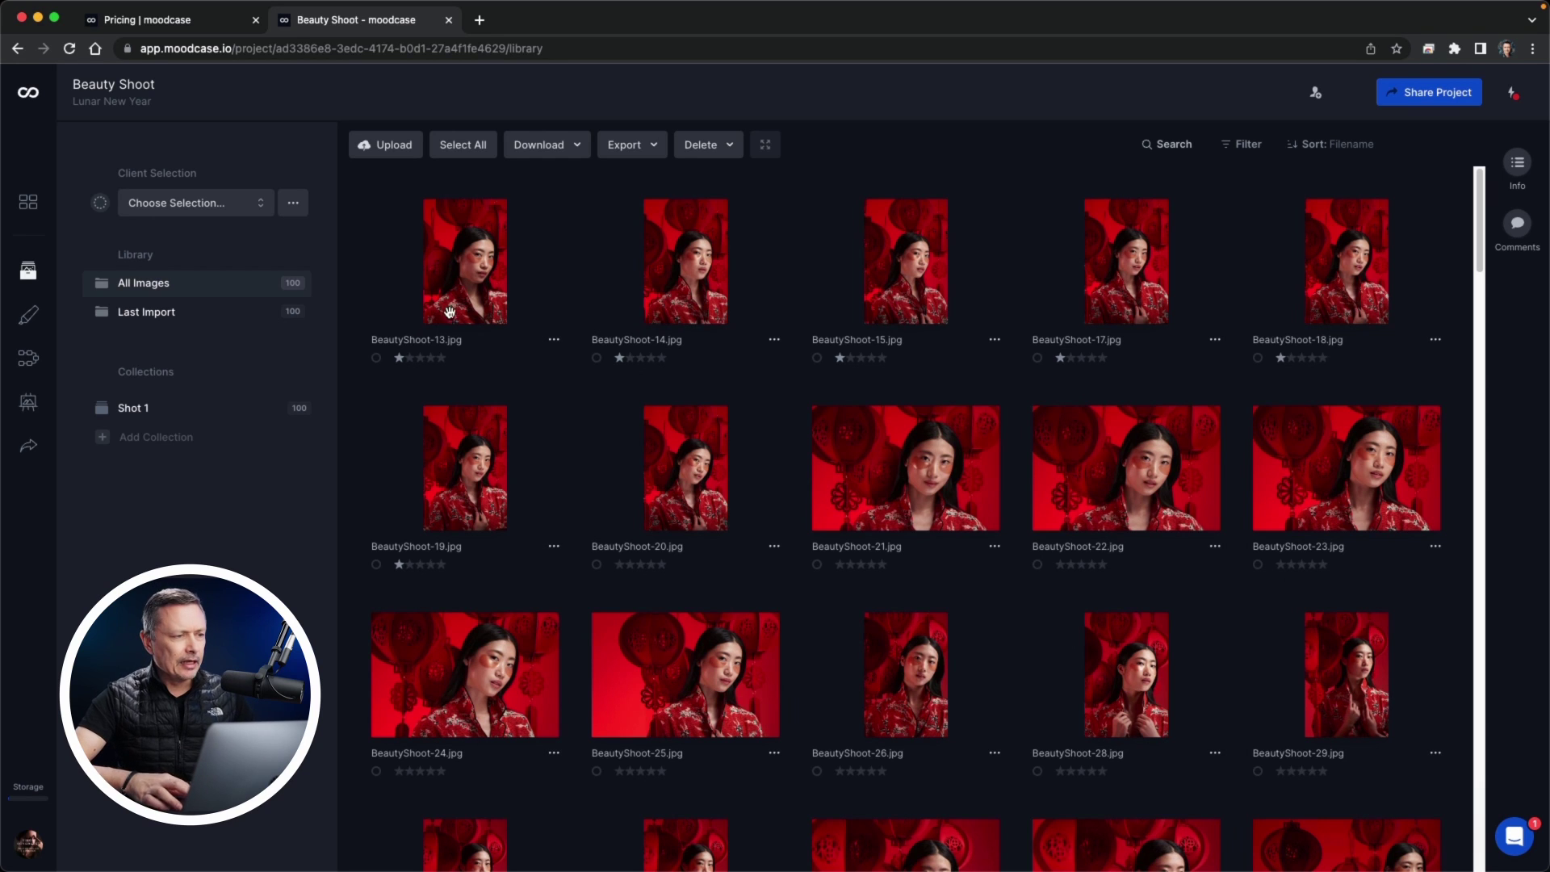
# Step: Browse the Moodcase homepage and then the Pricing plans page
pyautogui.click(170, 25)
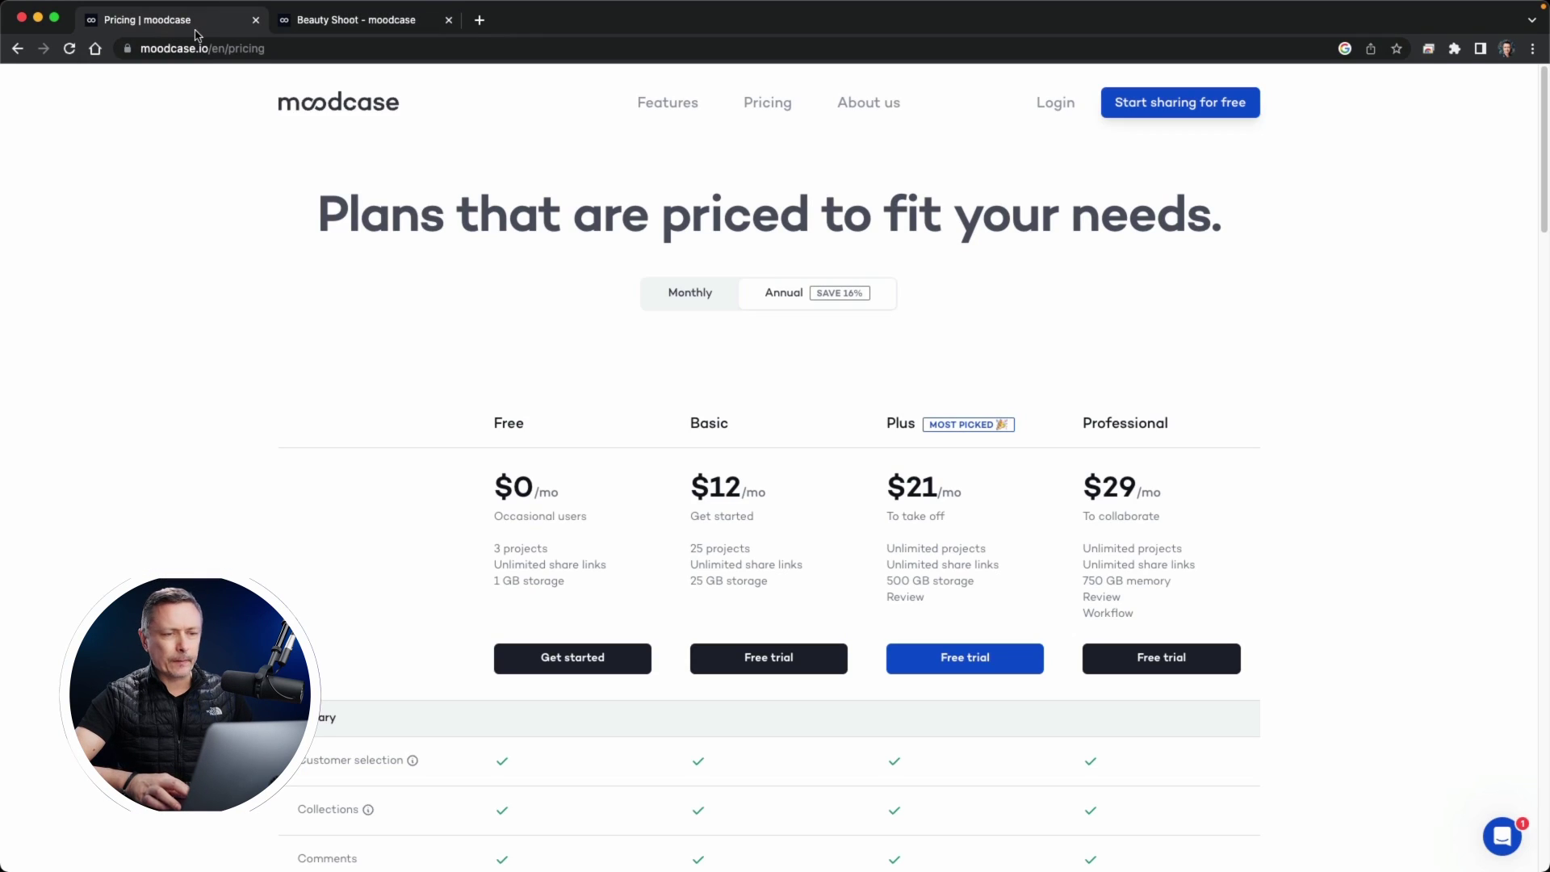
pyautogui.click(298, 106)
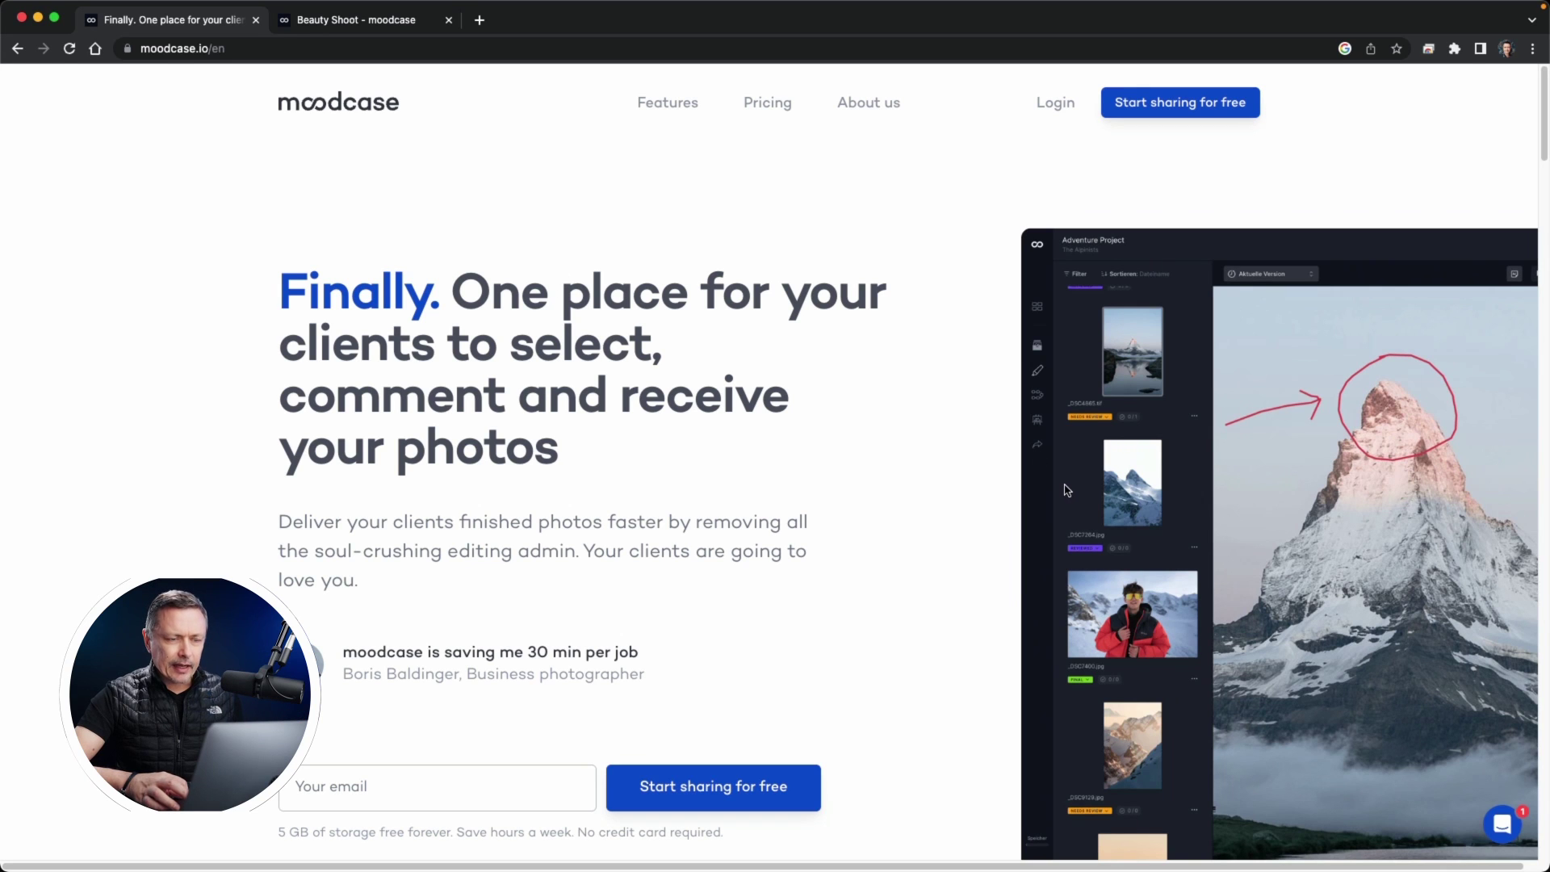
pyautogui.click(771, 110)
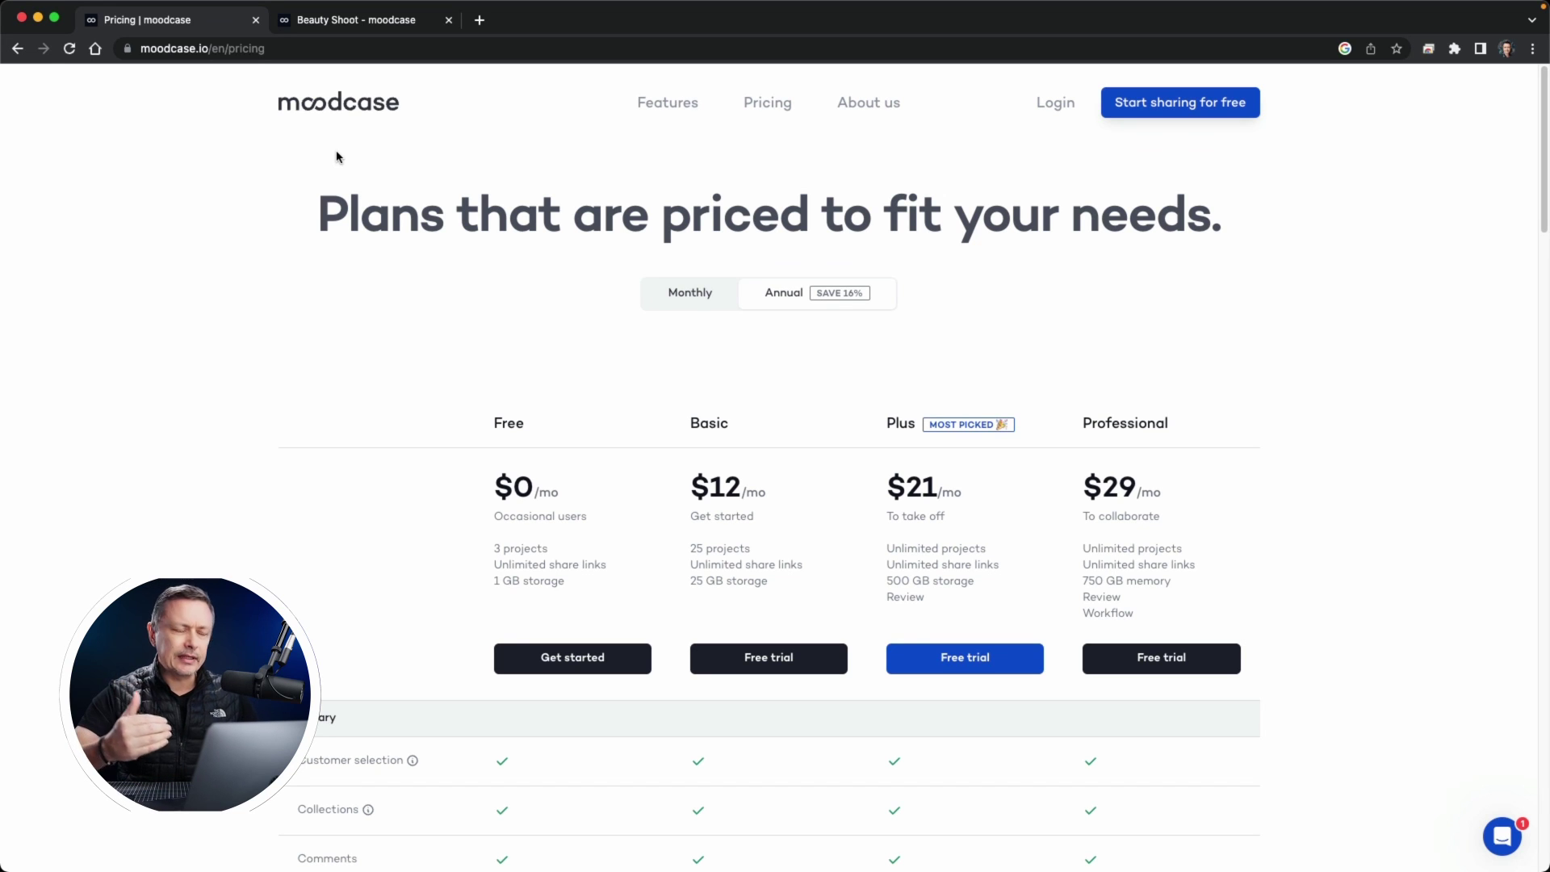
# Step: Return to the Beauty Shoot library and open the avatar account menu
pyautogui.click(343, 27)
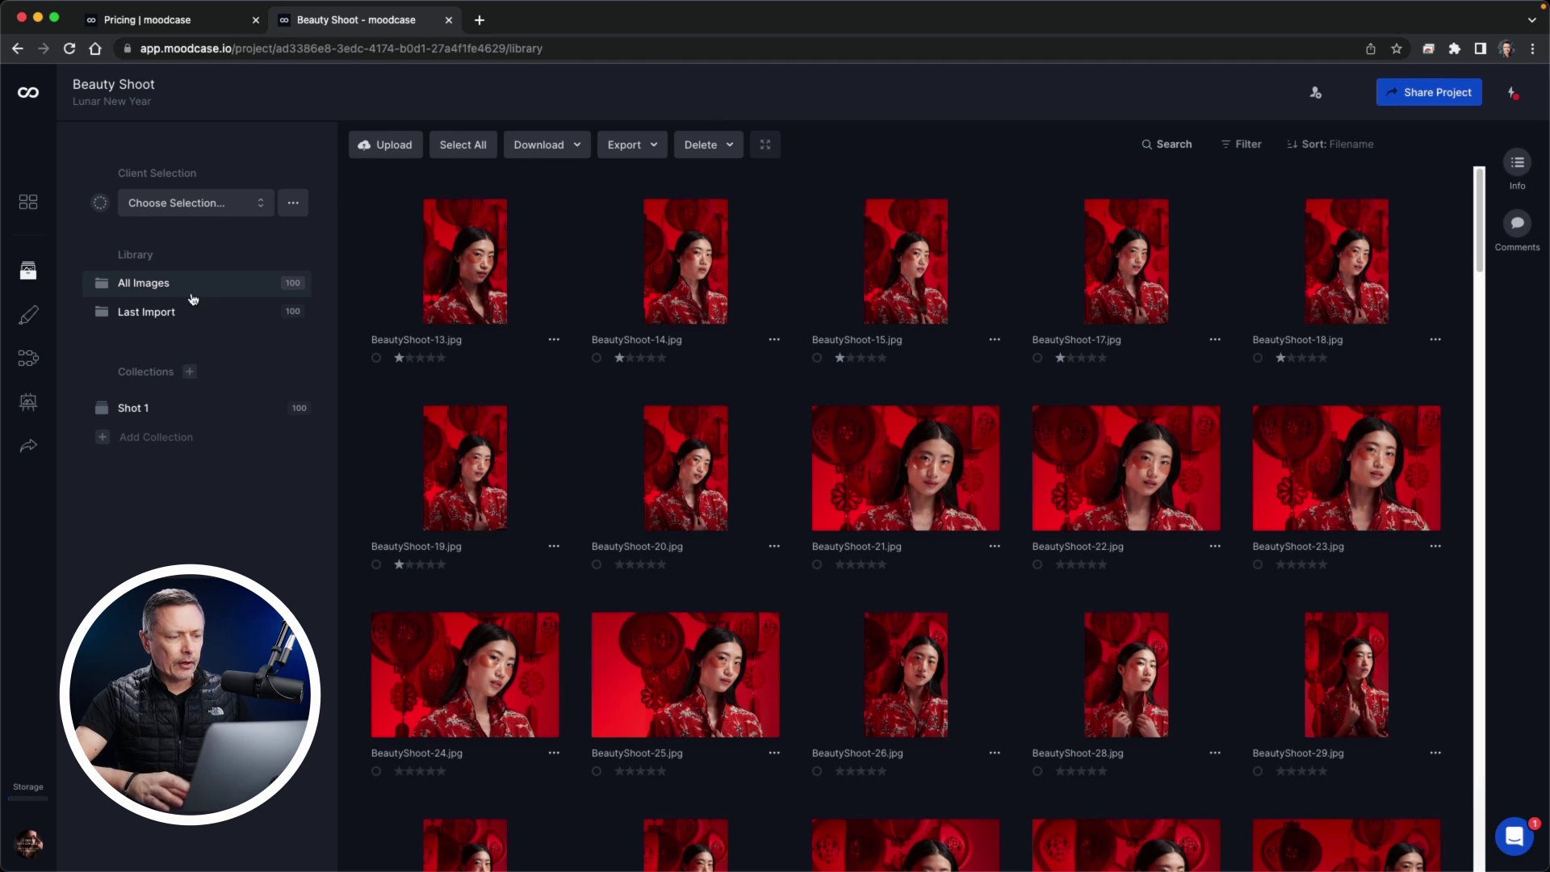
pyautogui.click(29, 844)
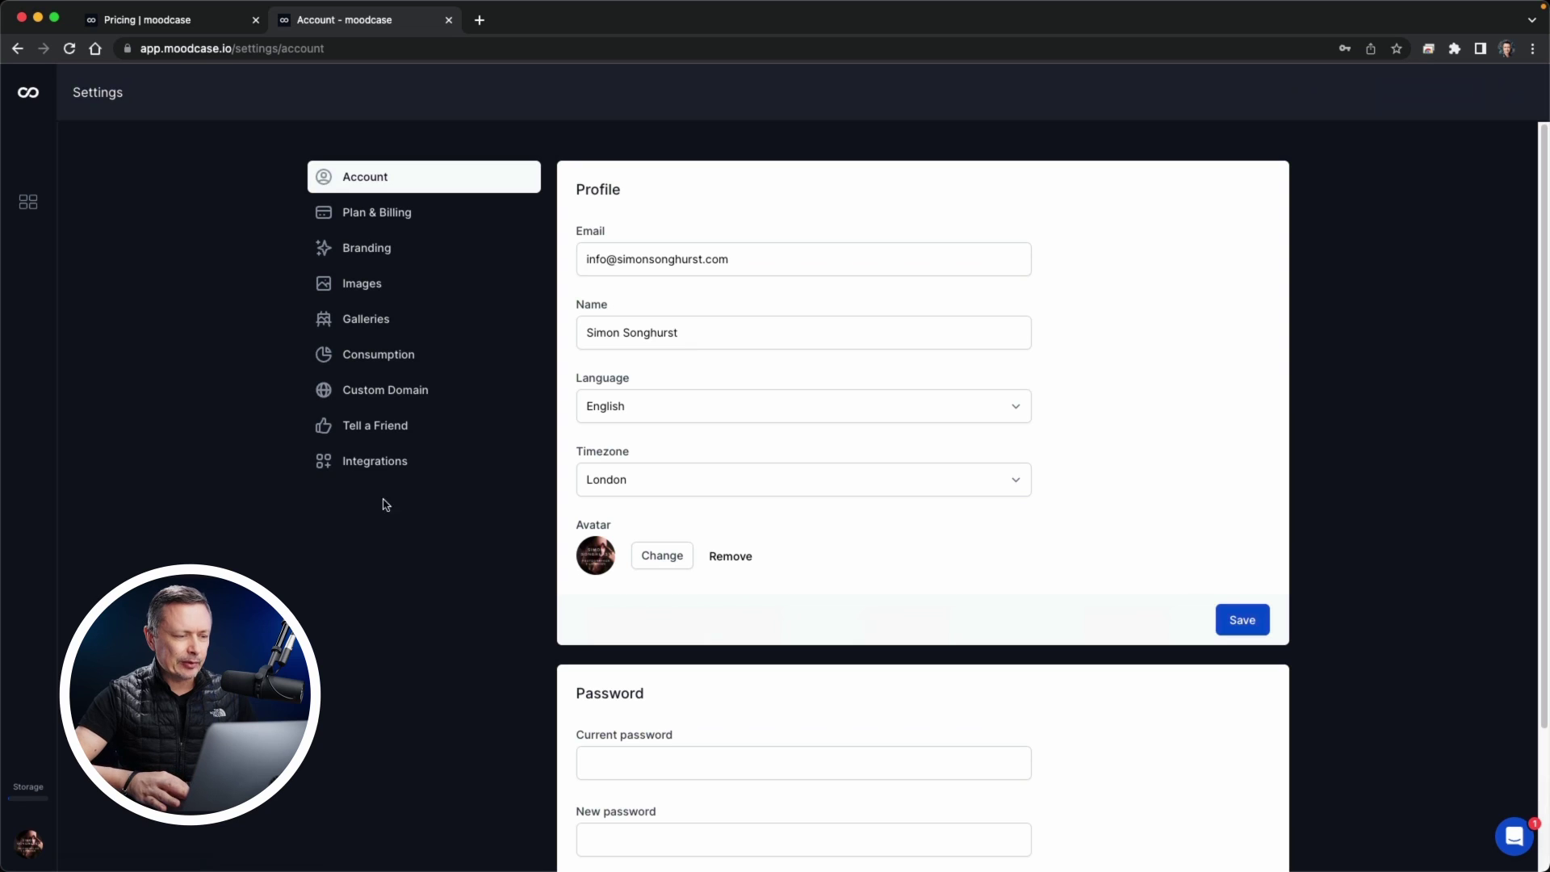
# Step: Show the Integrations settings page listing the Lightroom and Capture One plugins
pyautogui.click(384, 465)
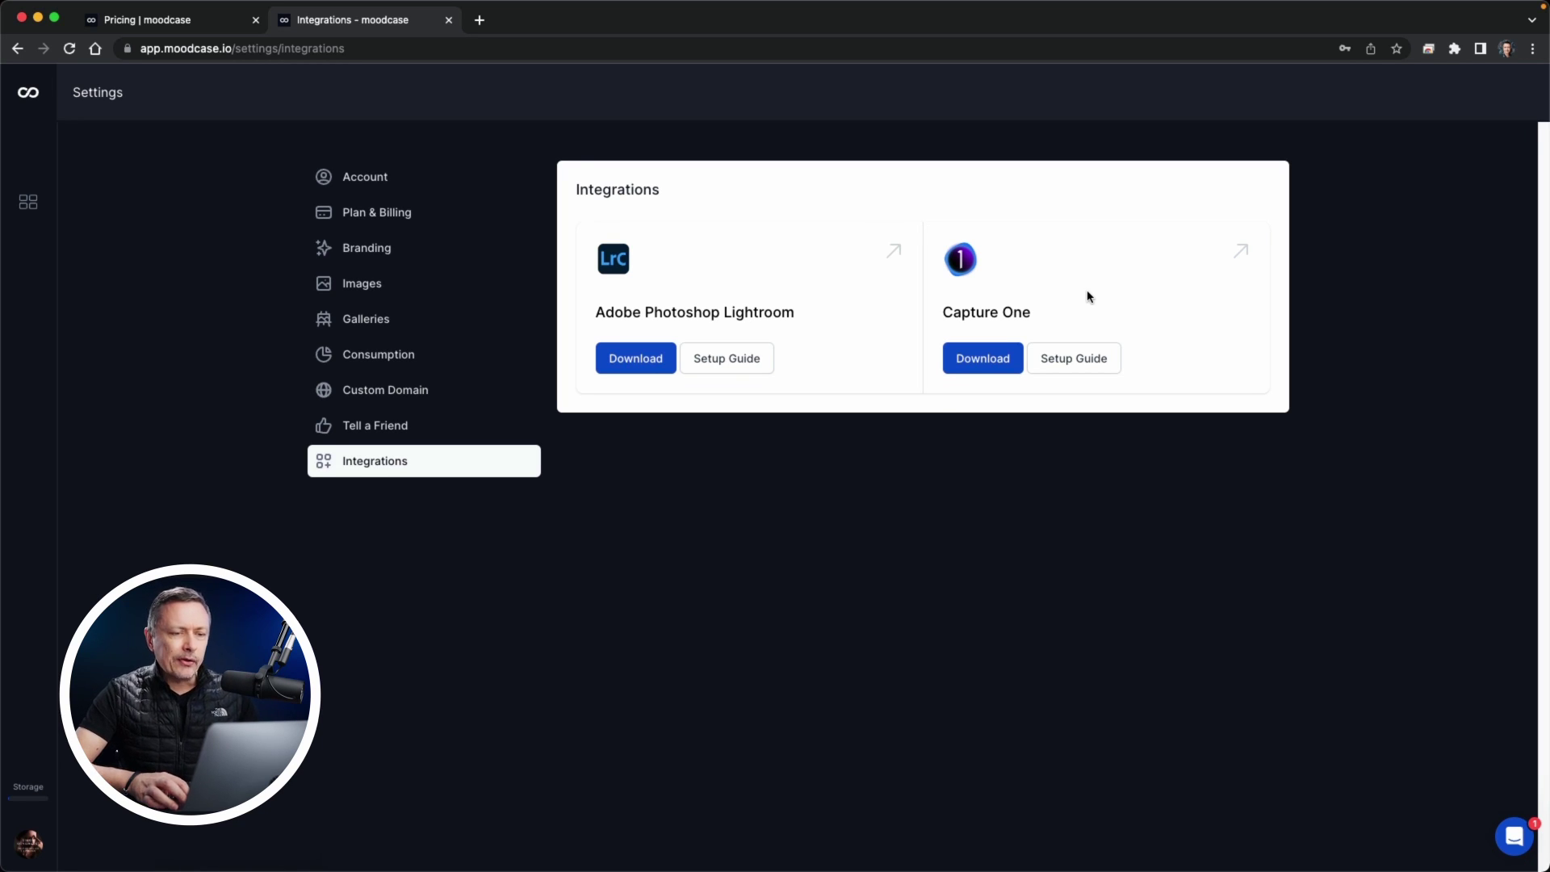
# Step: Reopen Beauty Shoot from the projects overview and bring up Share Project
pyautogui.click(30, 206)
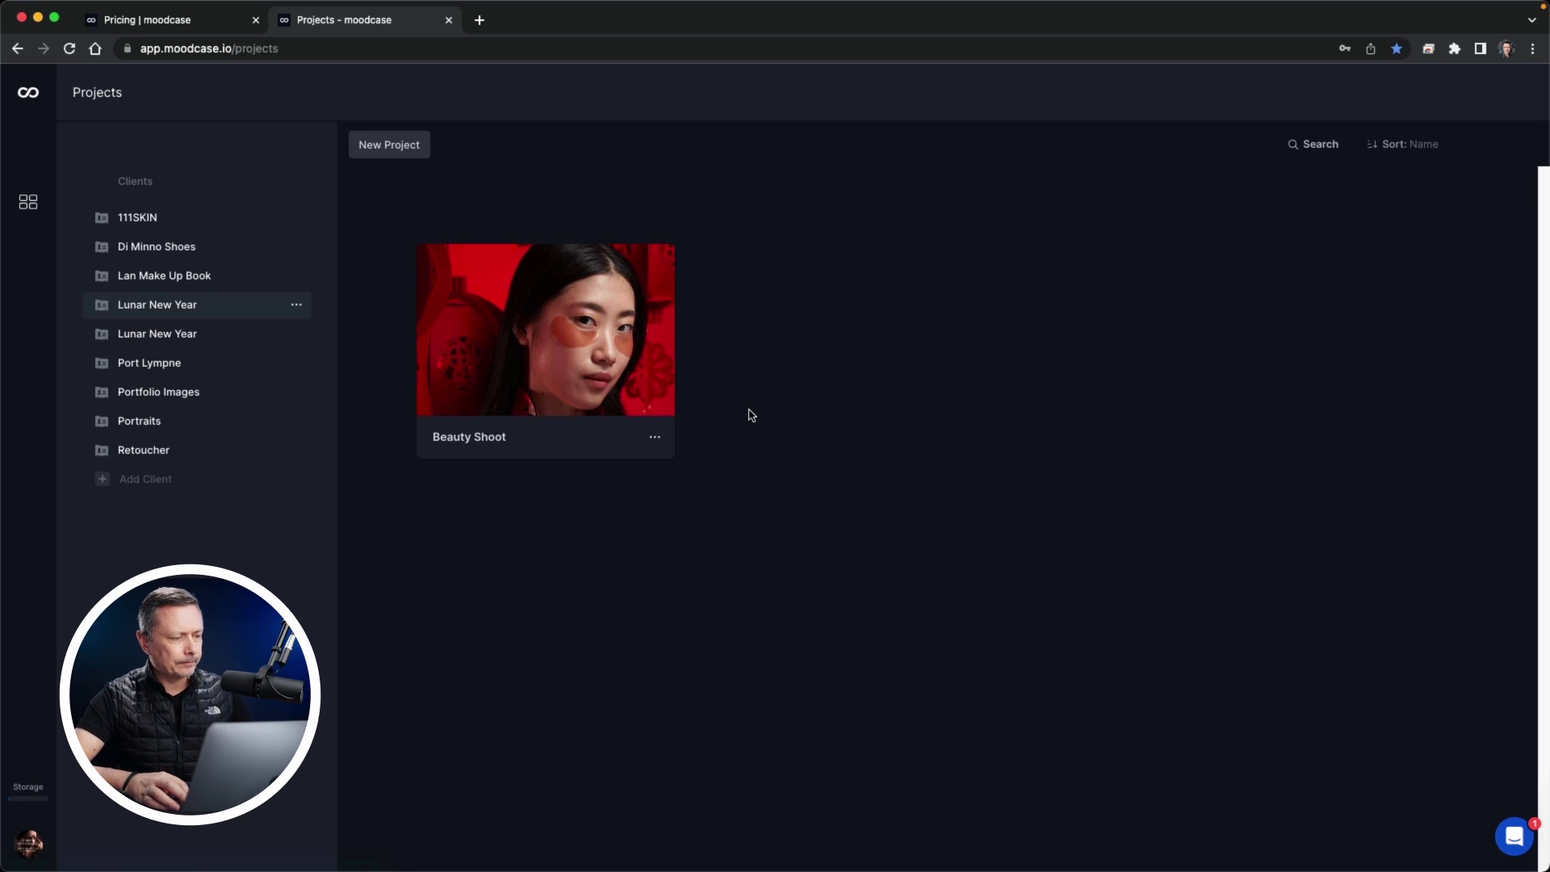
pyautogui.click(533, 363)
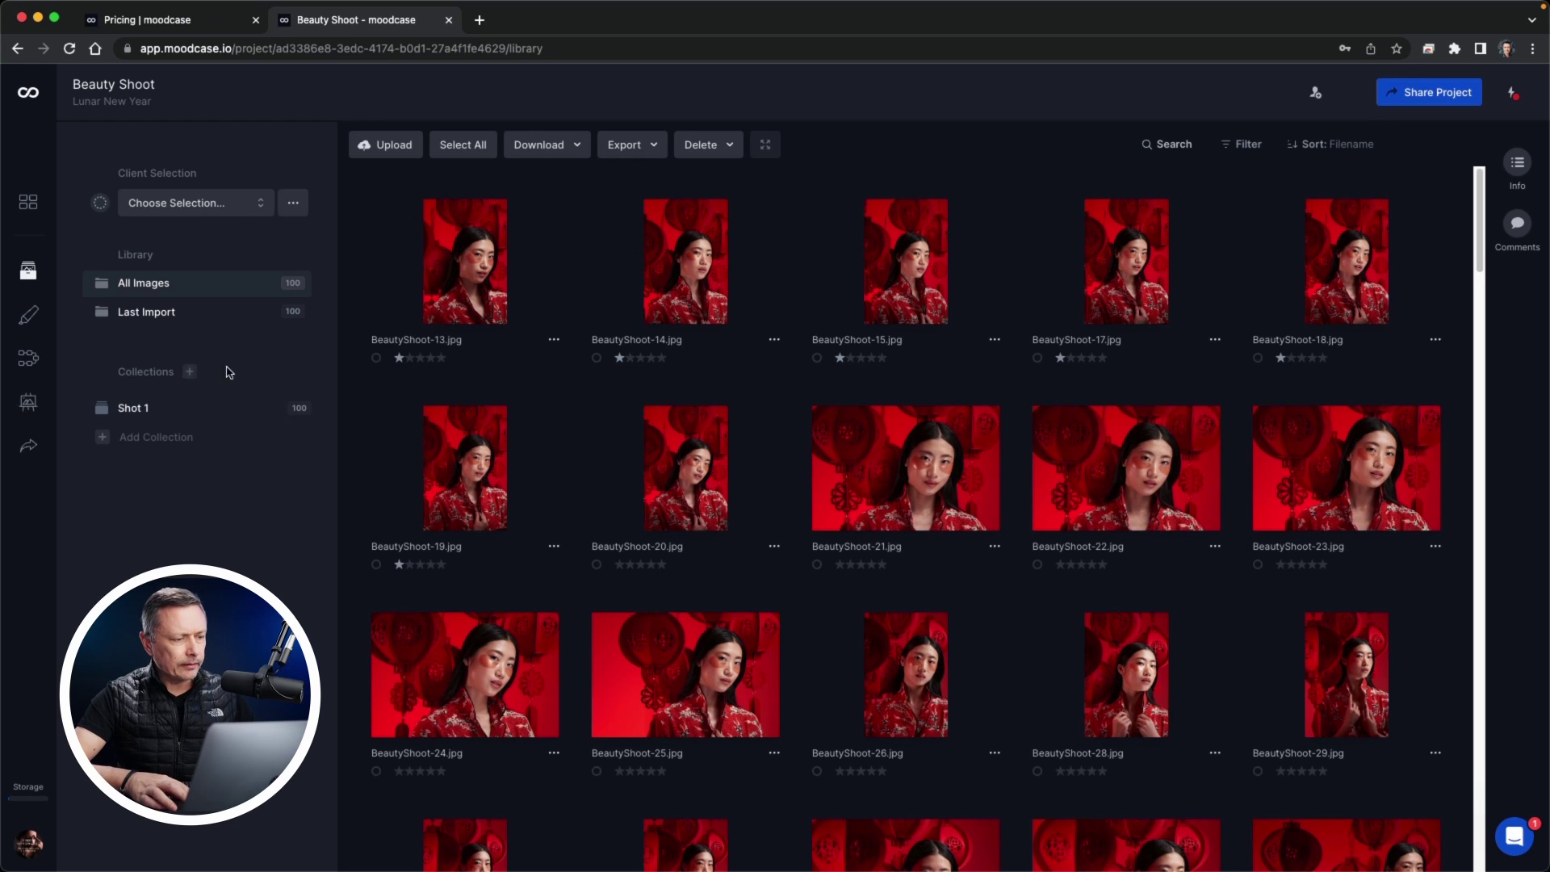
pyautogui.click(1438, 102)
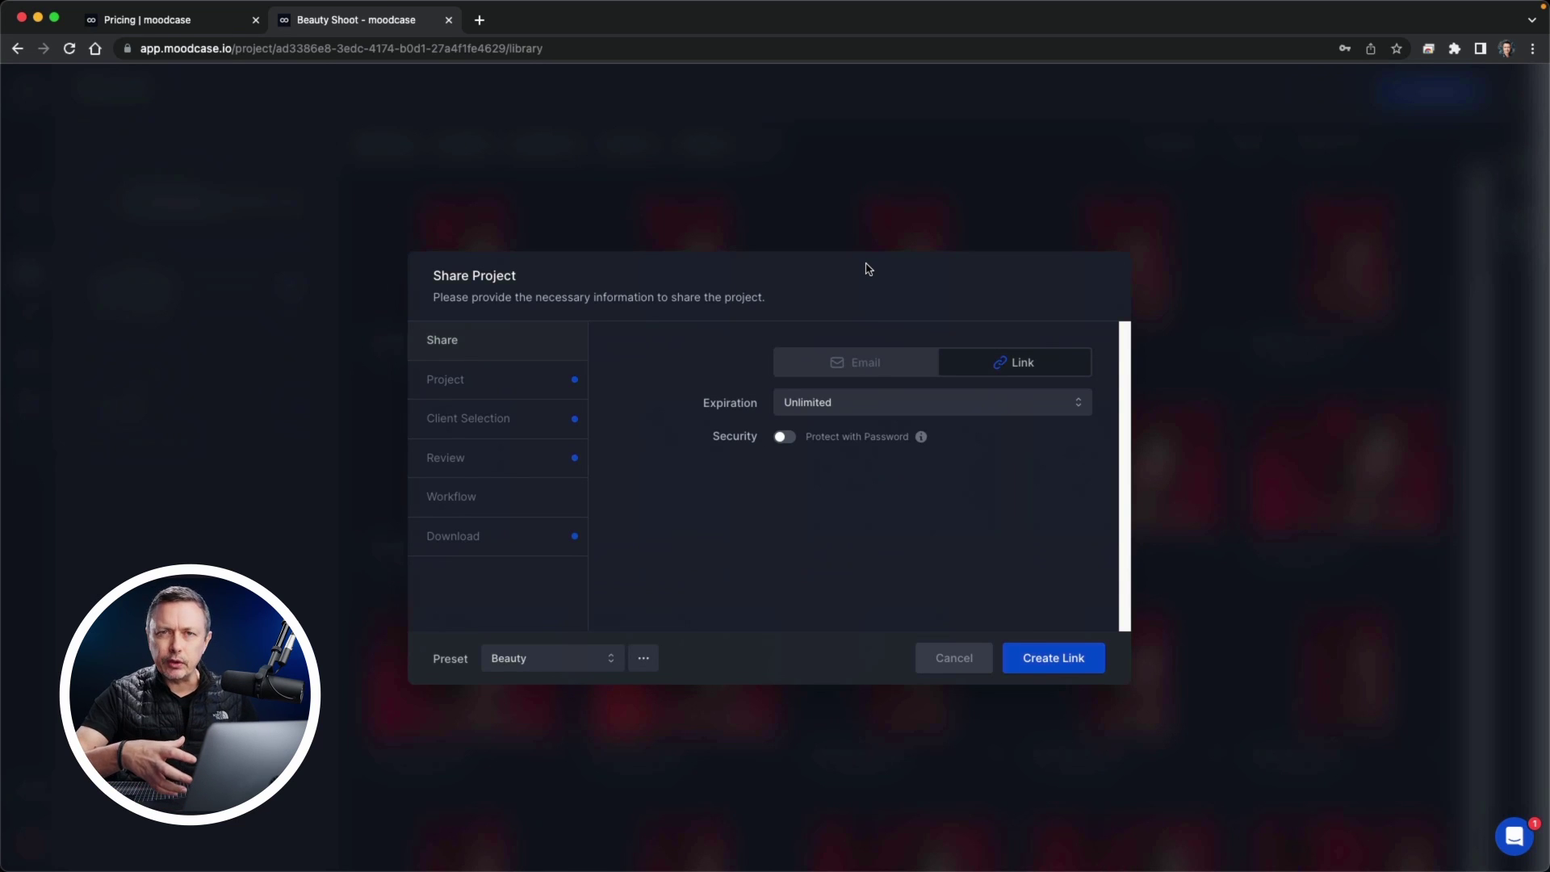
# Step: Enable the Workflow permission, check the Download options, and create the share link
pyautogui.click(493, 379)
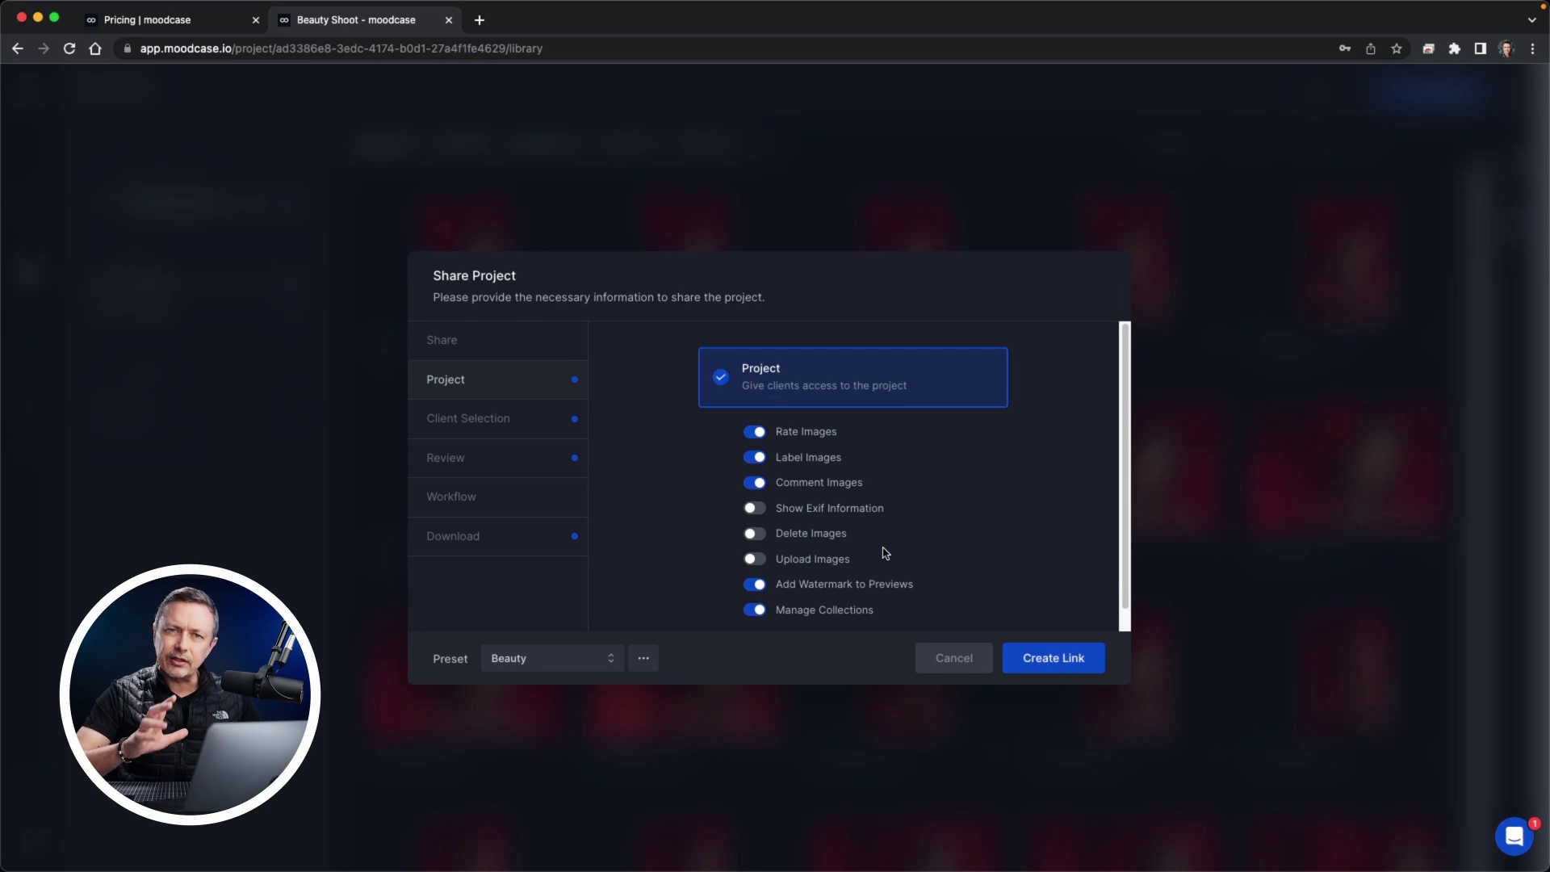
pyautogui.click(502, 427)
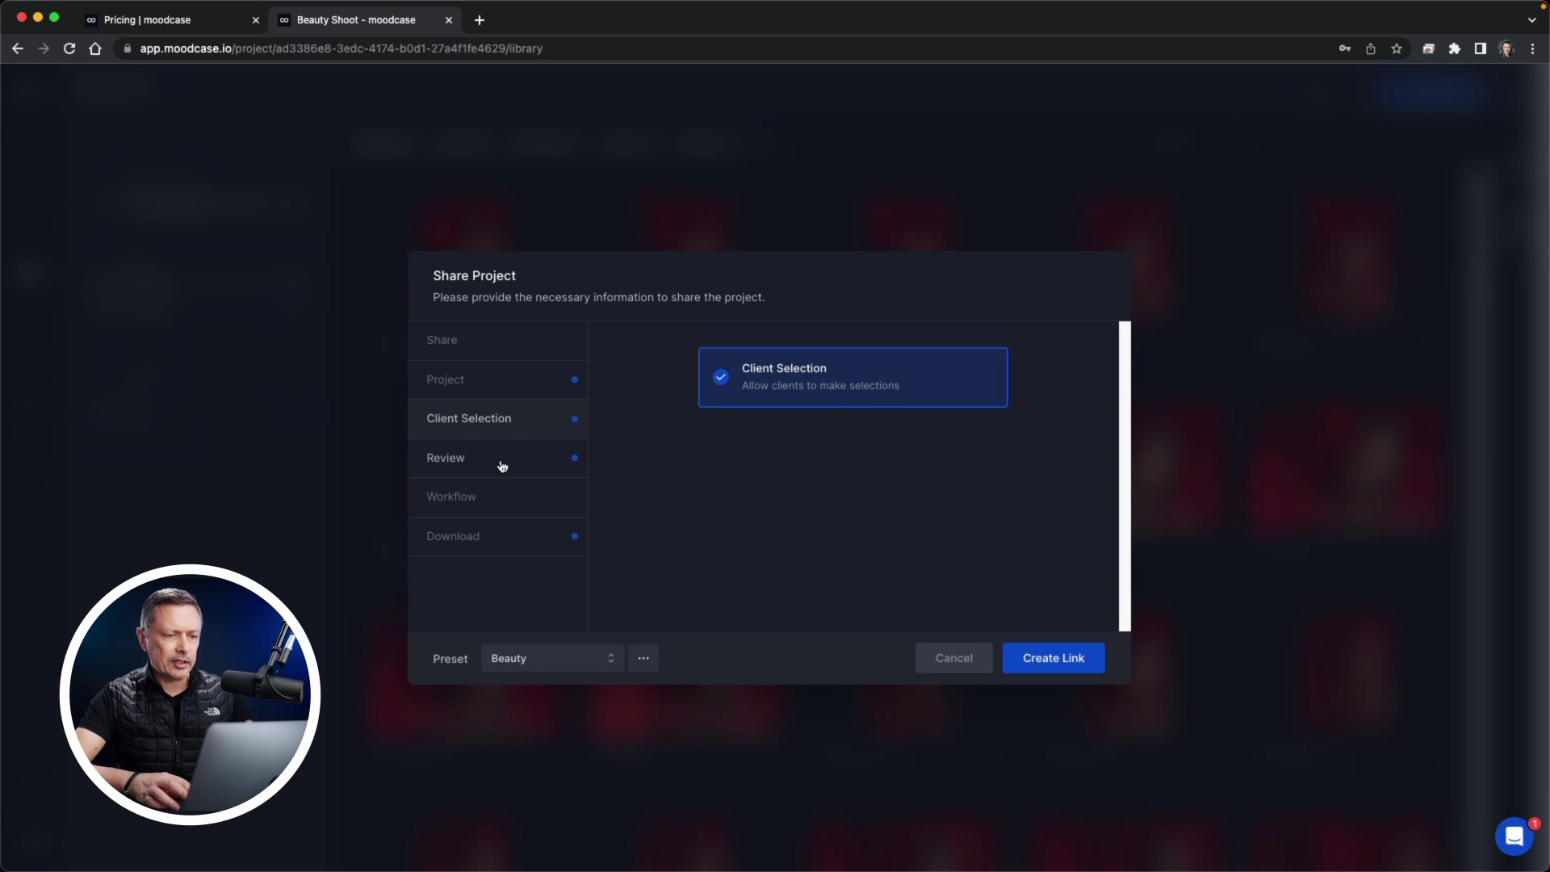
pyautogui.click(502, 466)
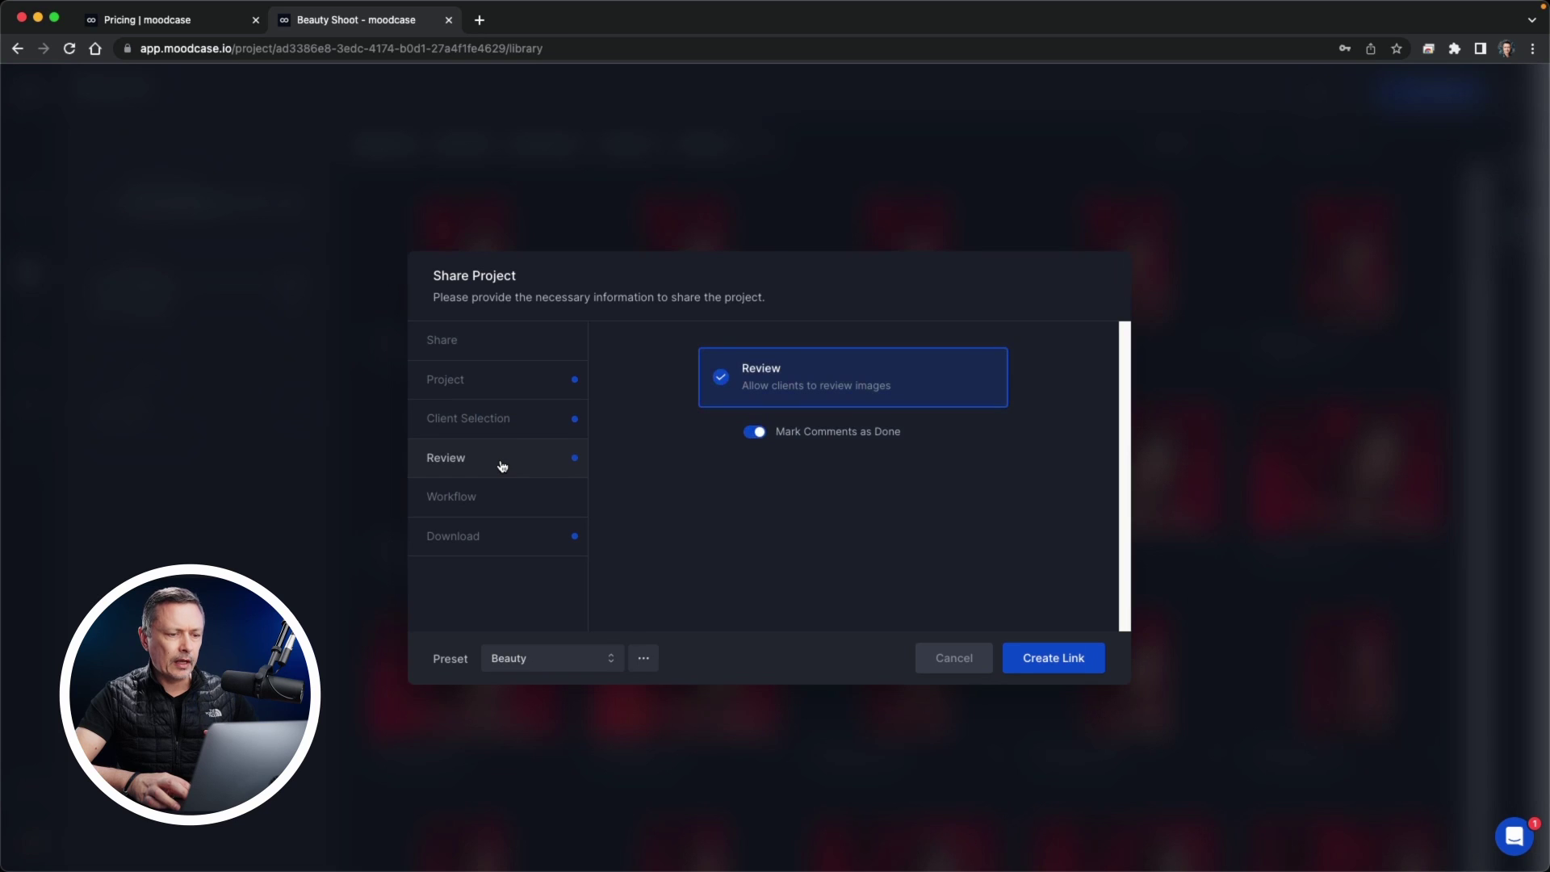
pyautogui.click(498, 504)
pyautogui.click(721, 376)
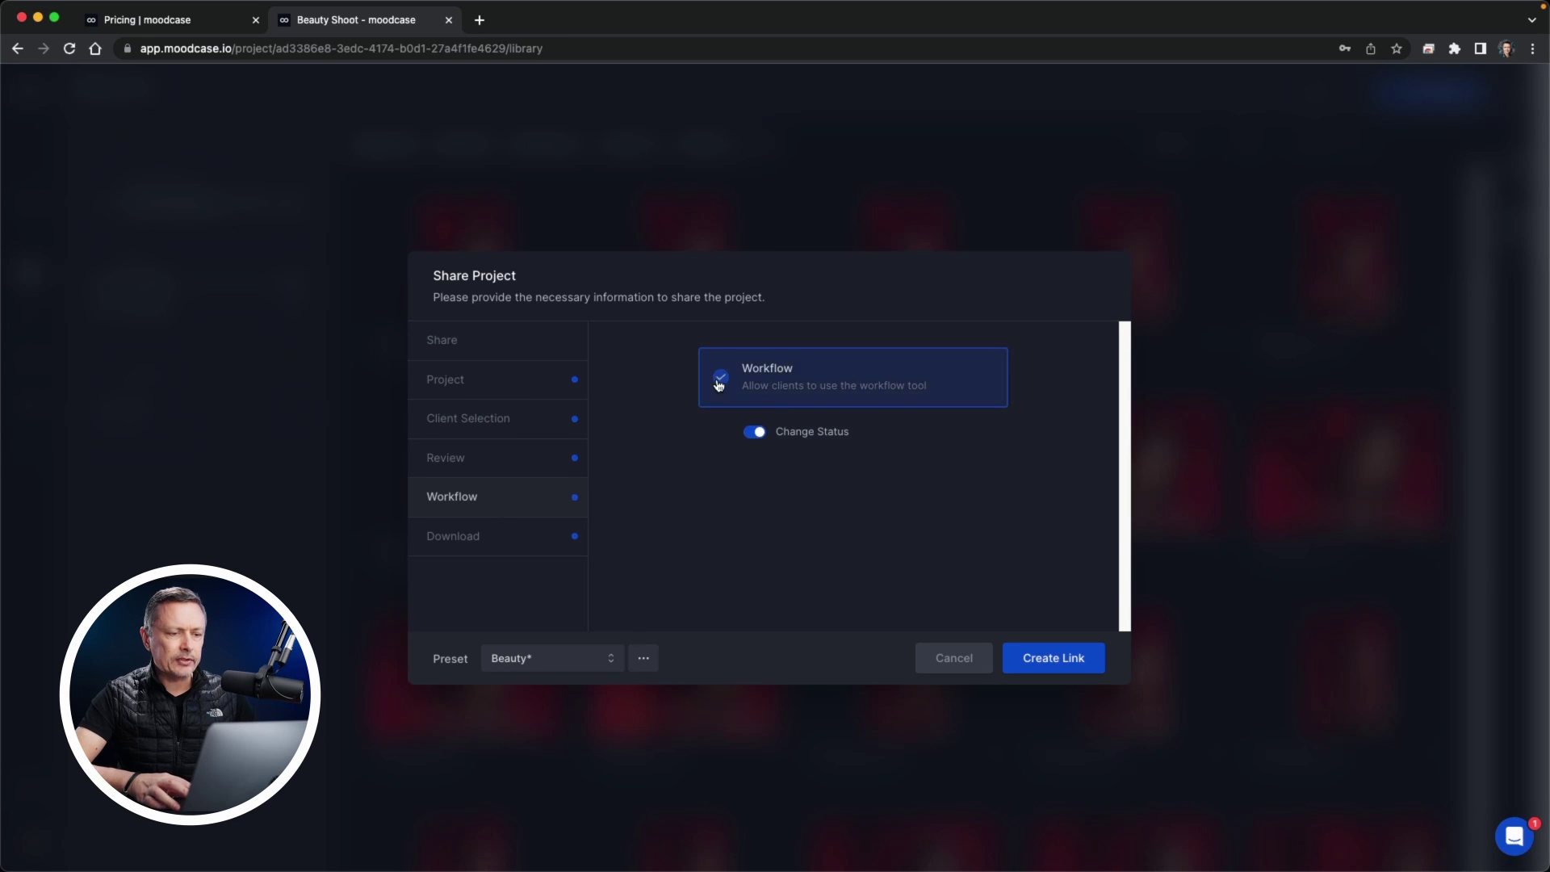
pyautogui.click(524, 551)
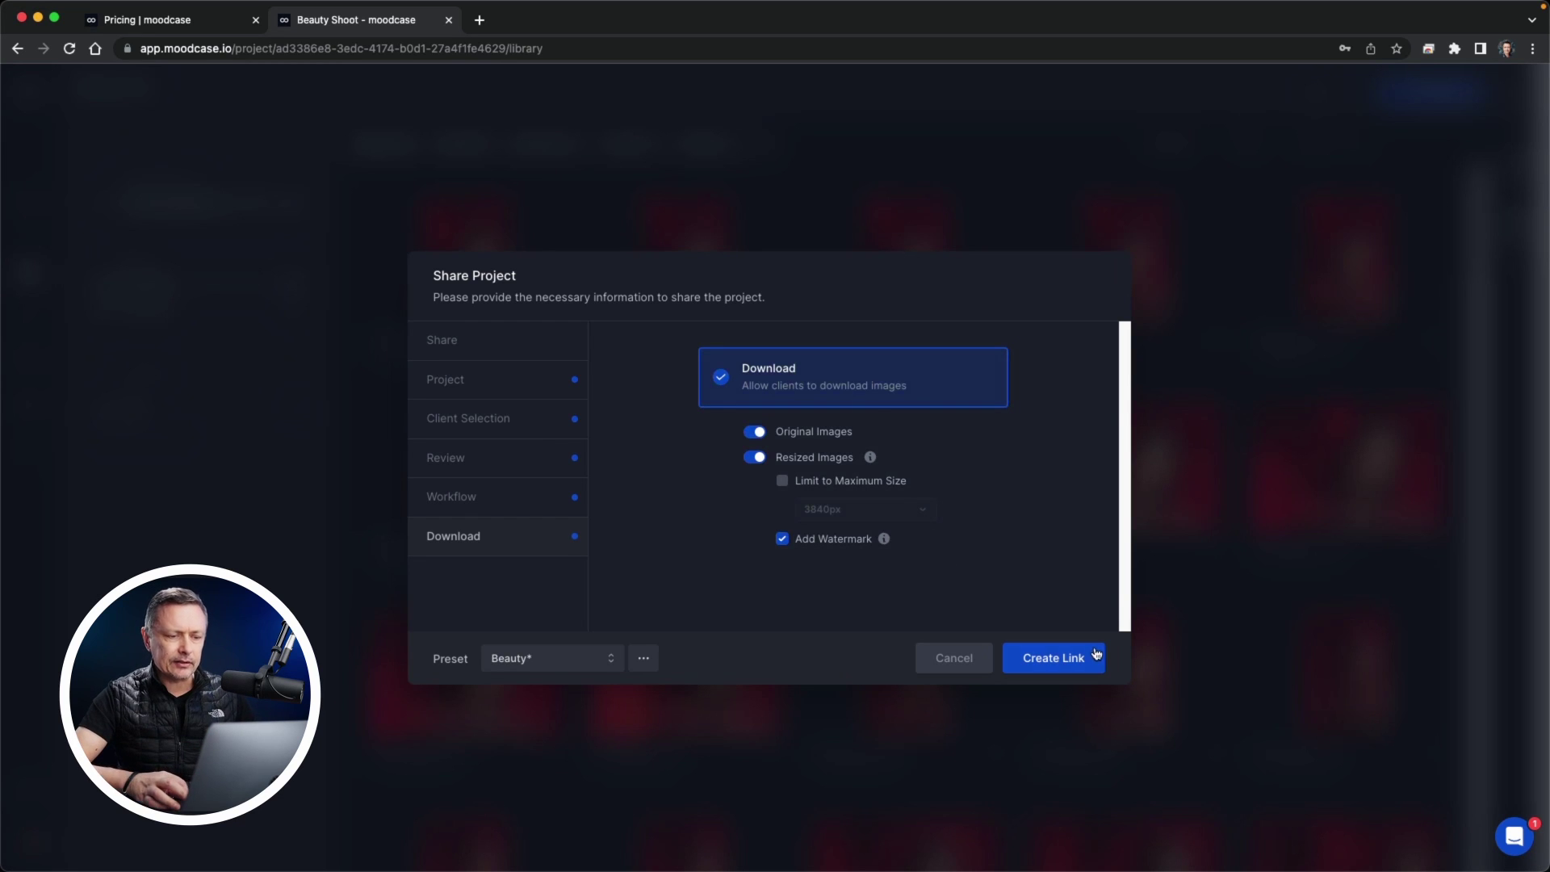
pyautogui.click(1022, 654)
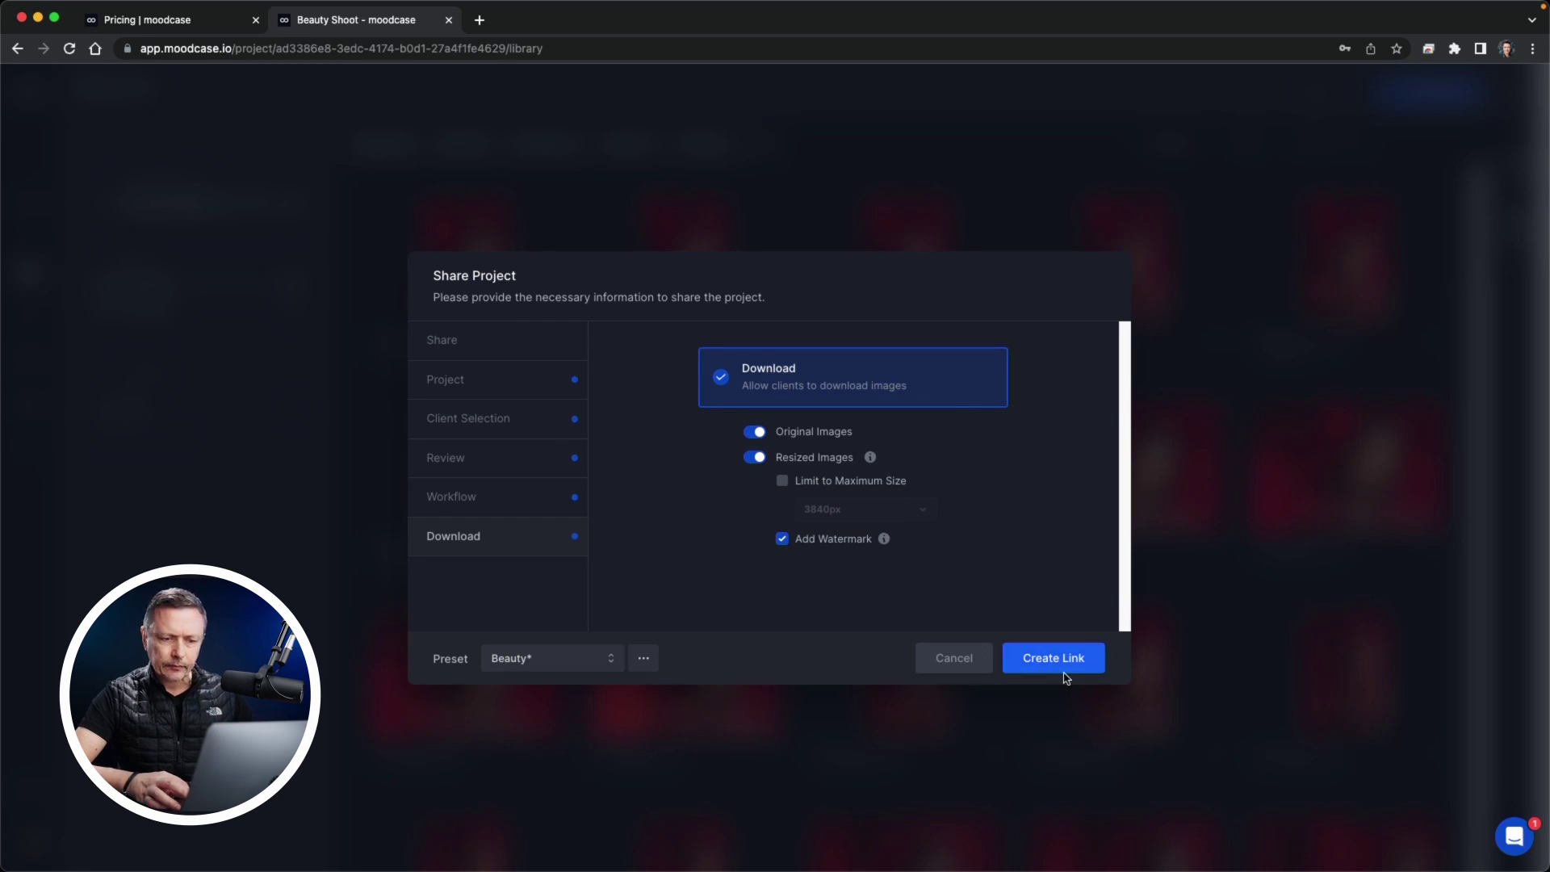
pyautogui.click(1042, 664)
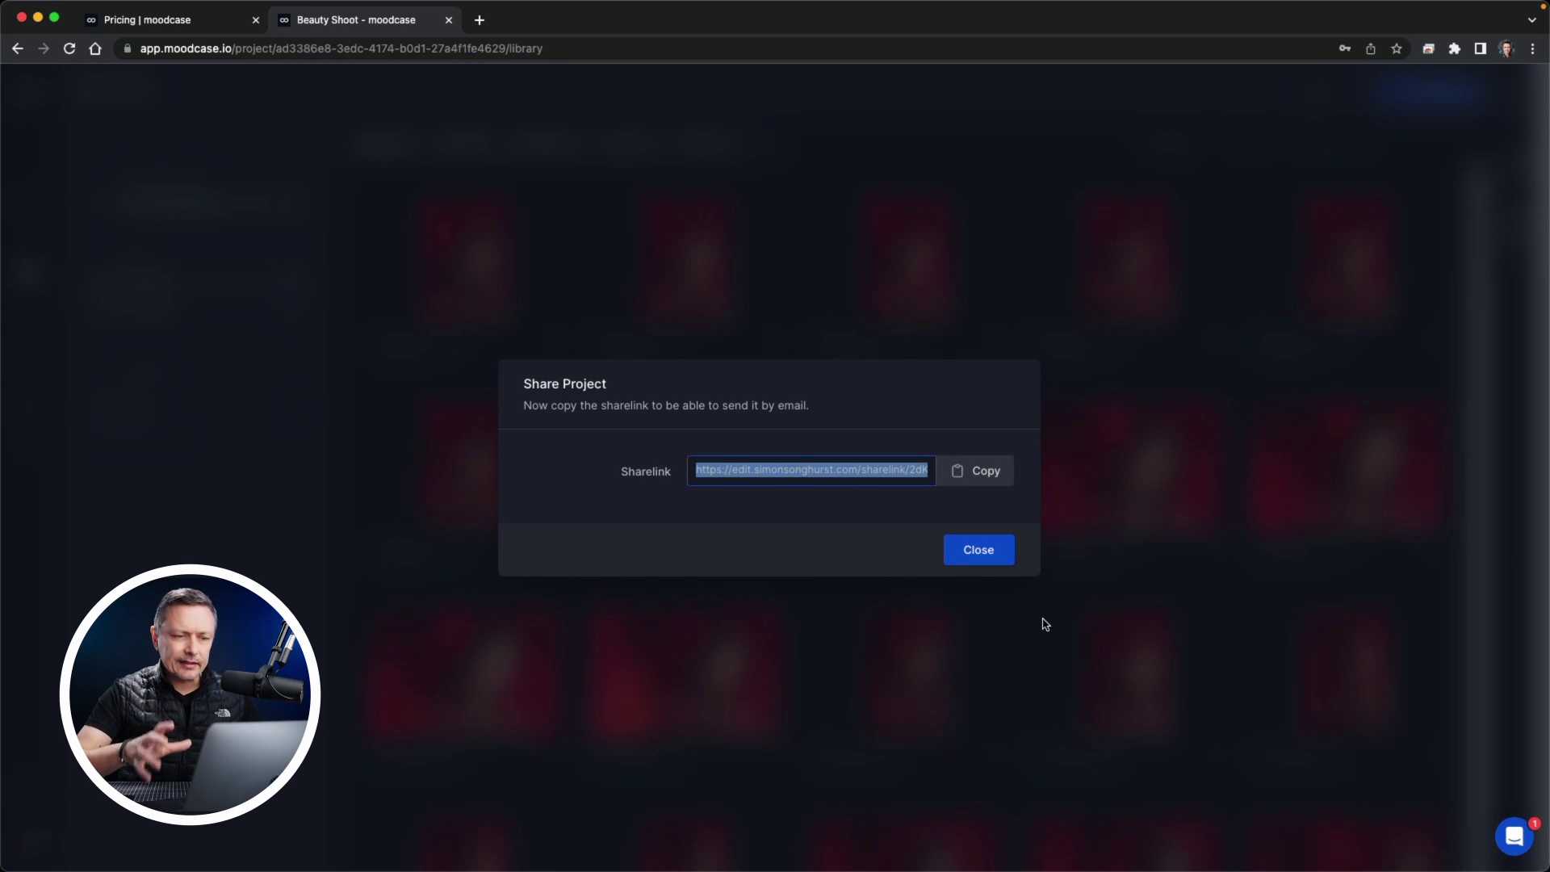
# Step: Copy the Beauty Shoot sharelink to the clipboard and switch to Safari
pyautogui.click(868, 483)
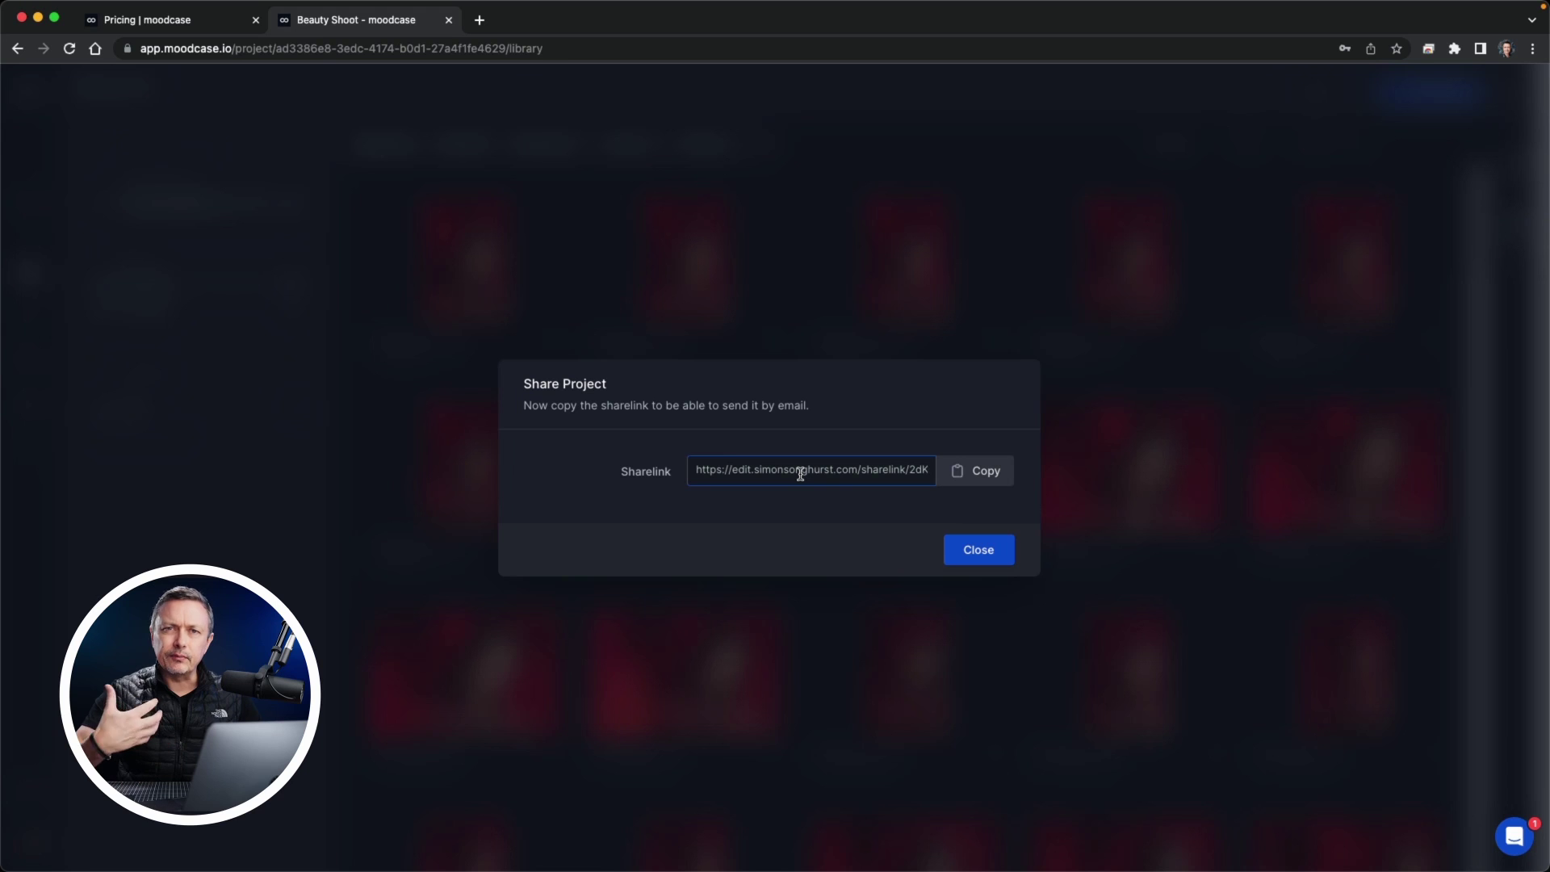
pyautogui.click(1000, 480)
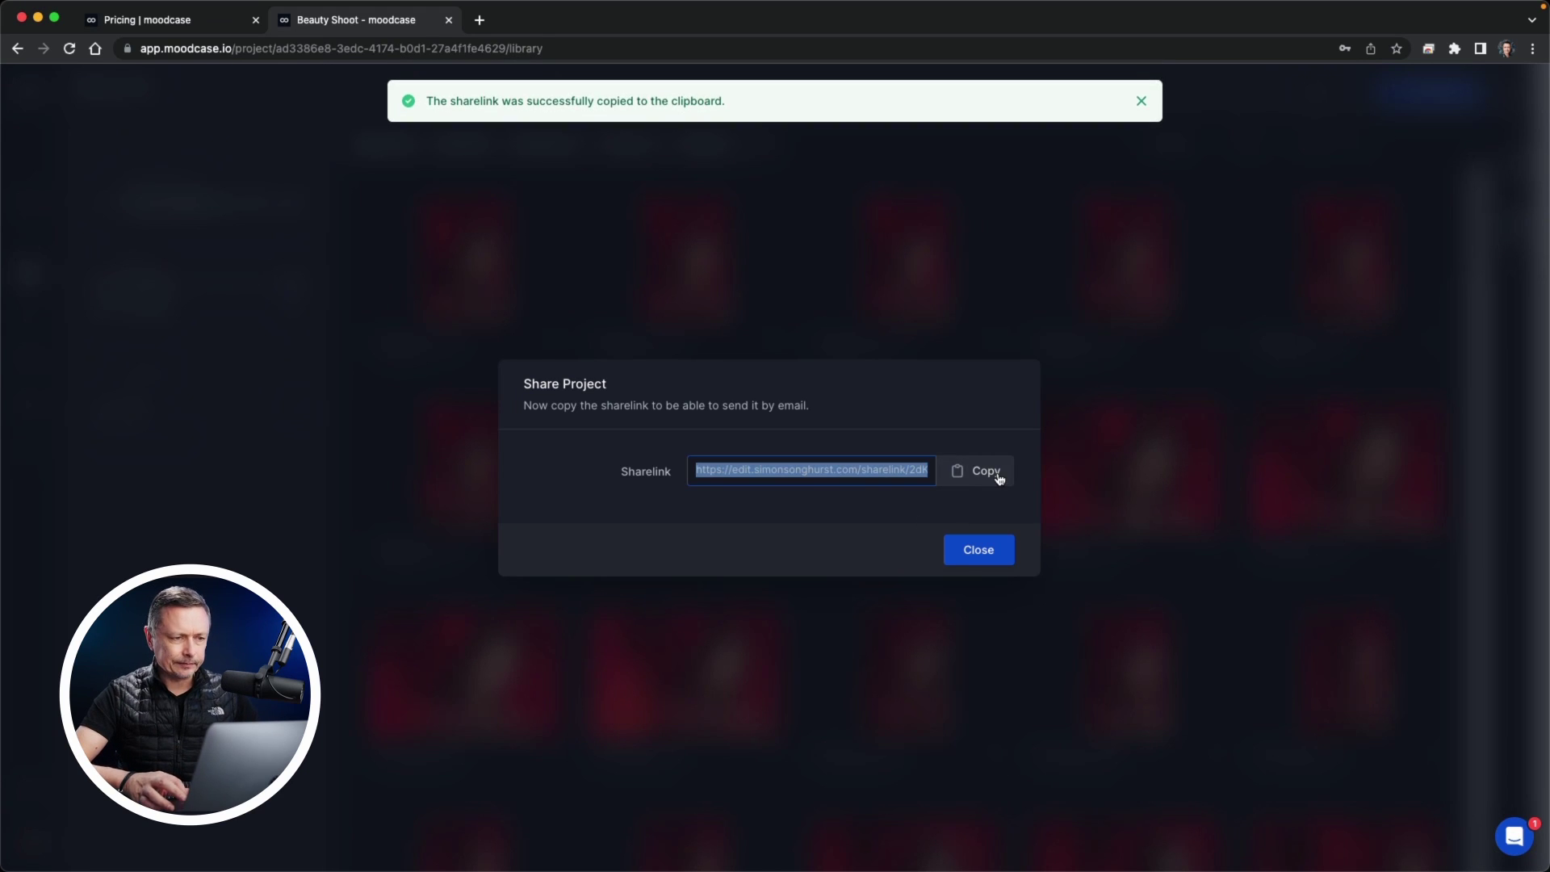
pyautogui.press('super+Tab')
pyautogui.press('super+Tab')
pyautogui.press('super+Tab')
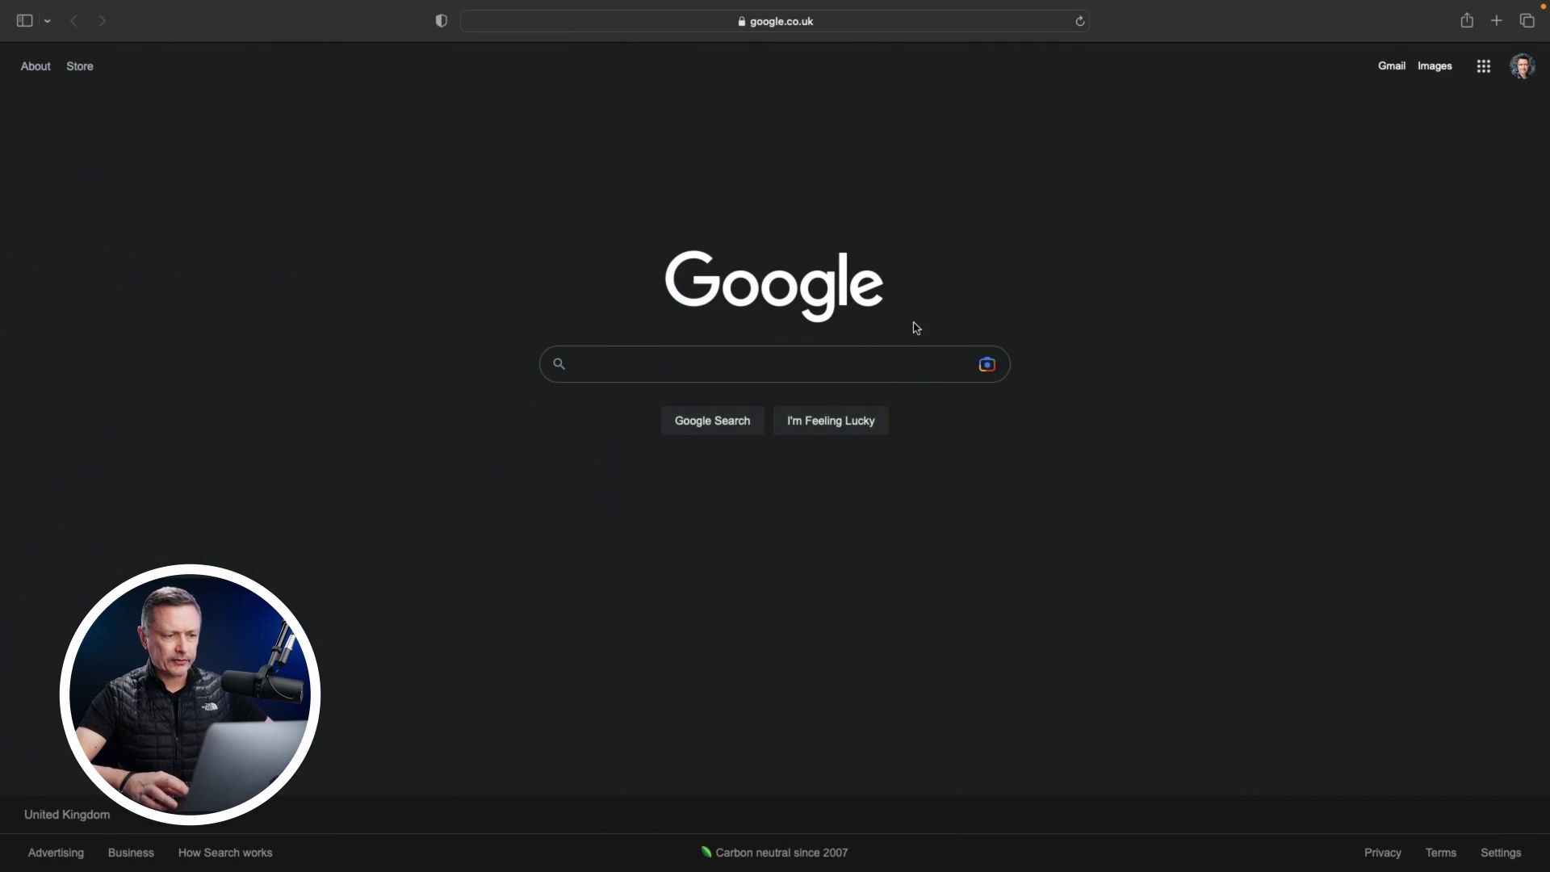
# Step: Load the pasted share link in Safari to view the 100-image client gallery
pyautogui.click(690, 34)
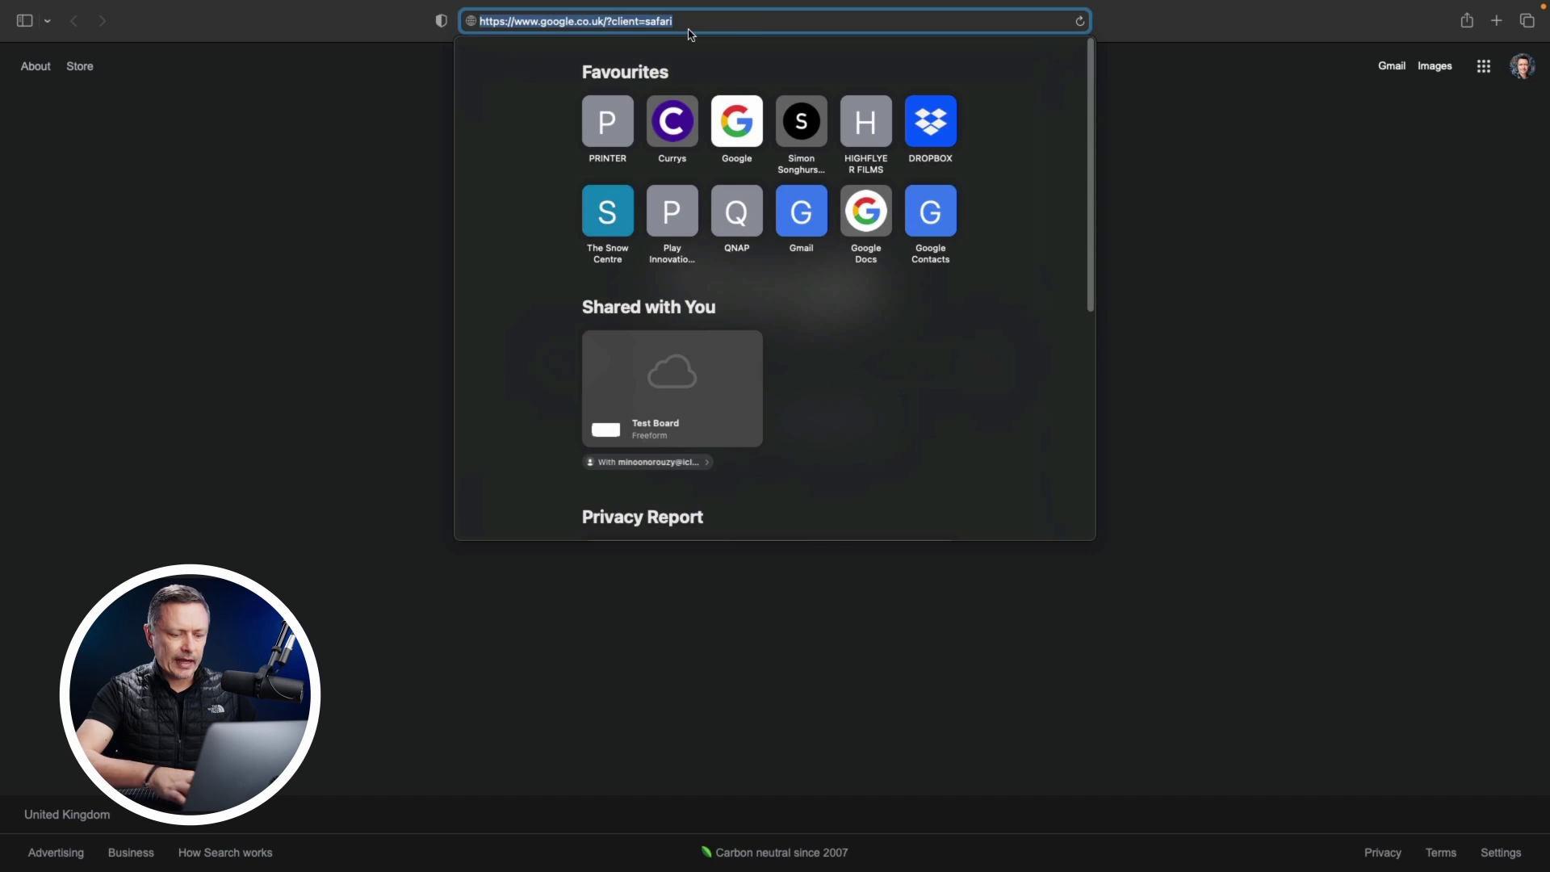
pyautogui.press('super+v')
pyautogui.press('Return')
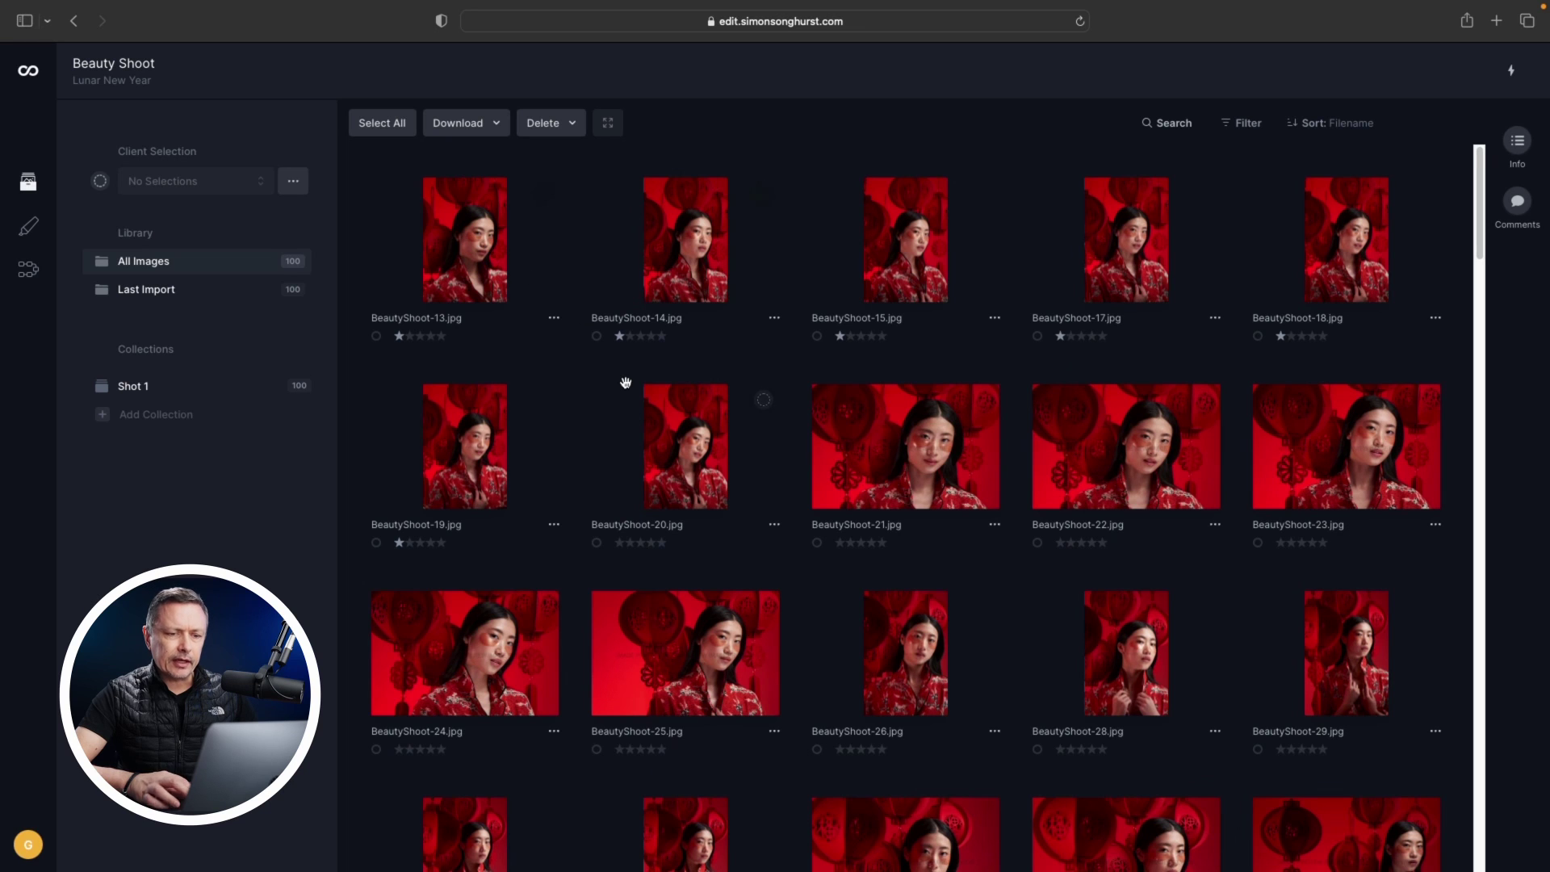
pyautogui.scroll(-3, 626, 381)
pyautogui.scroll(3, 630, 363)
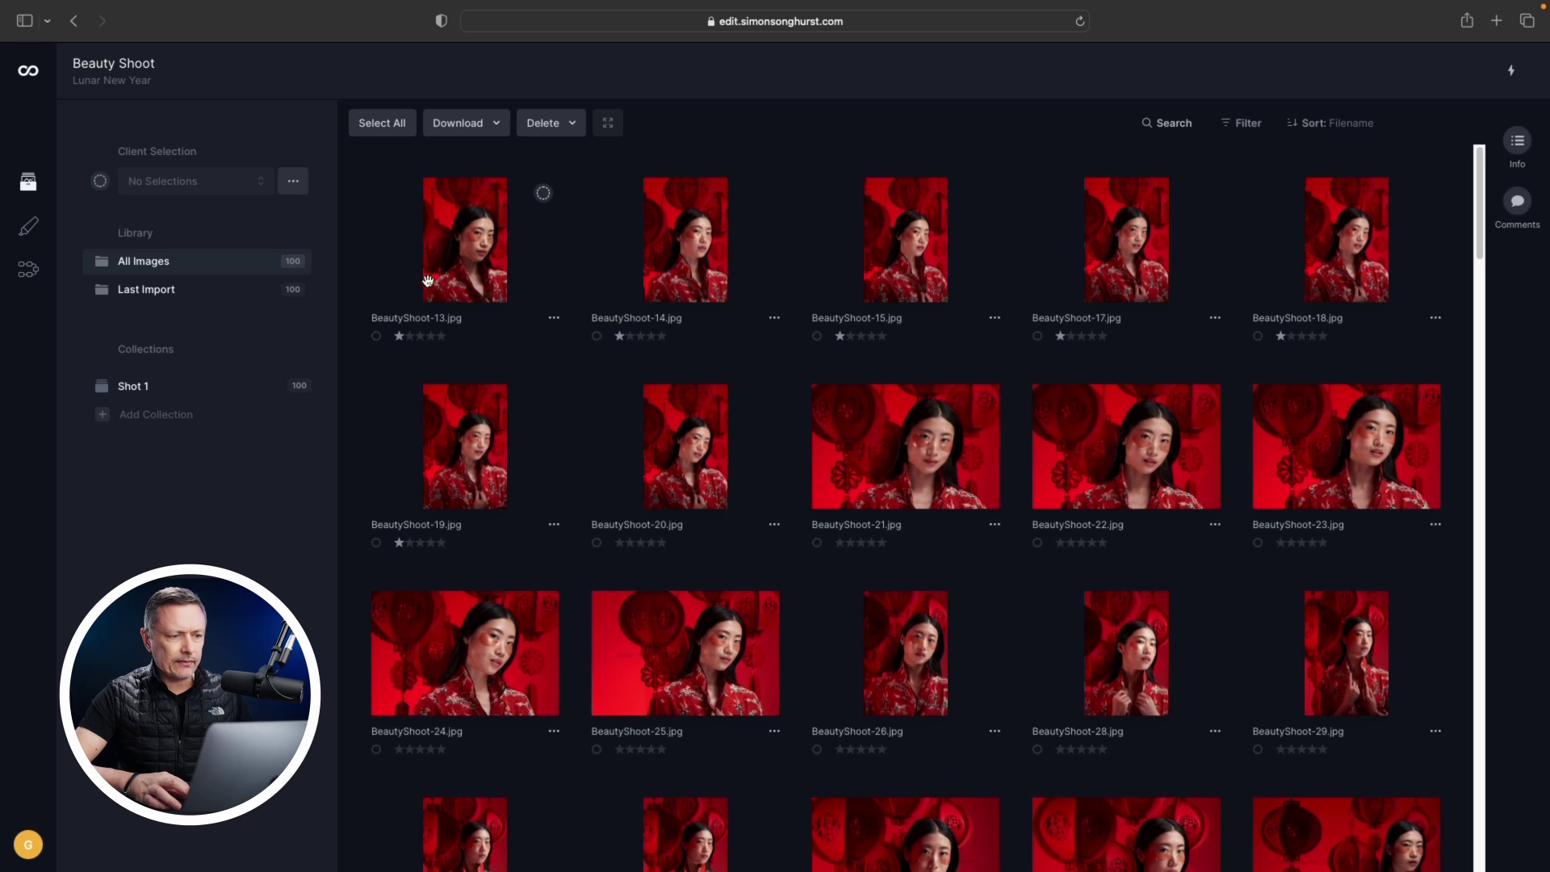
# Step: Add BeautyShoot-13 through 18 to the client's selection and finalize it
pyautogui.click(462, 264)
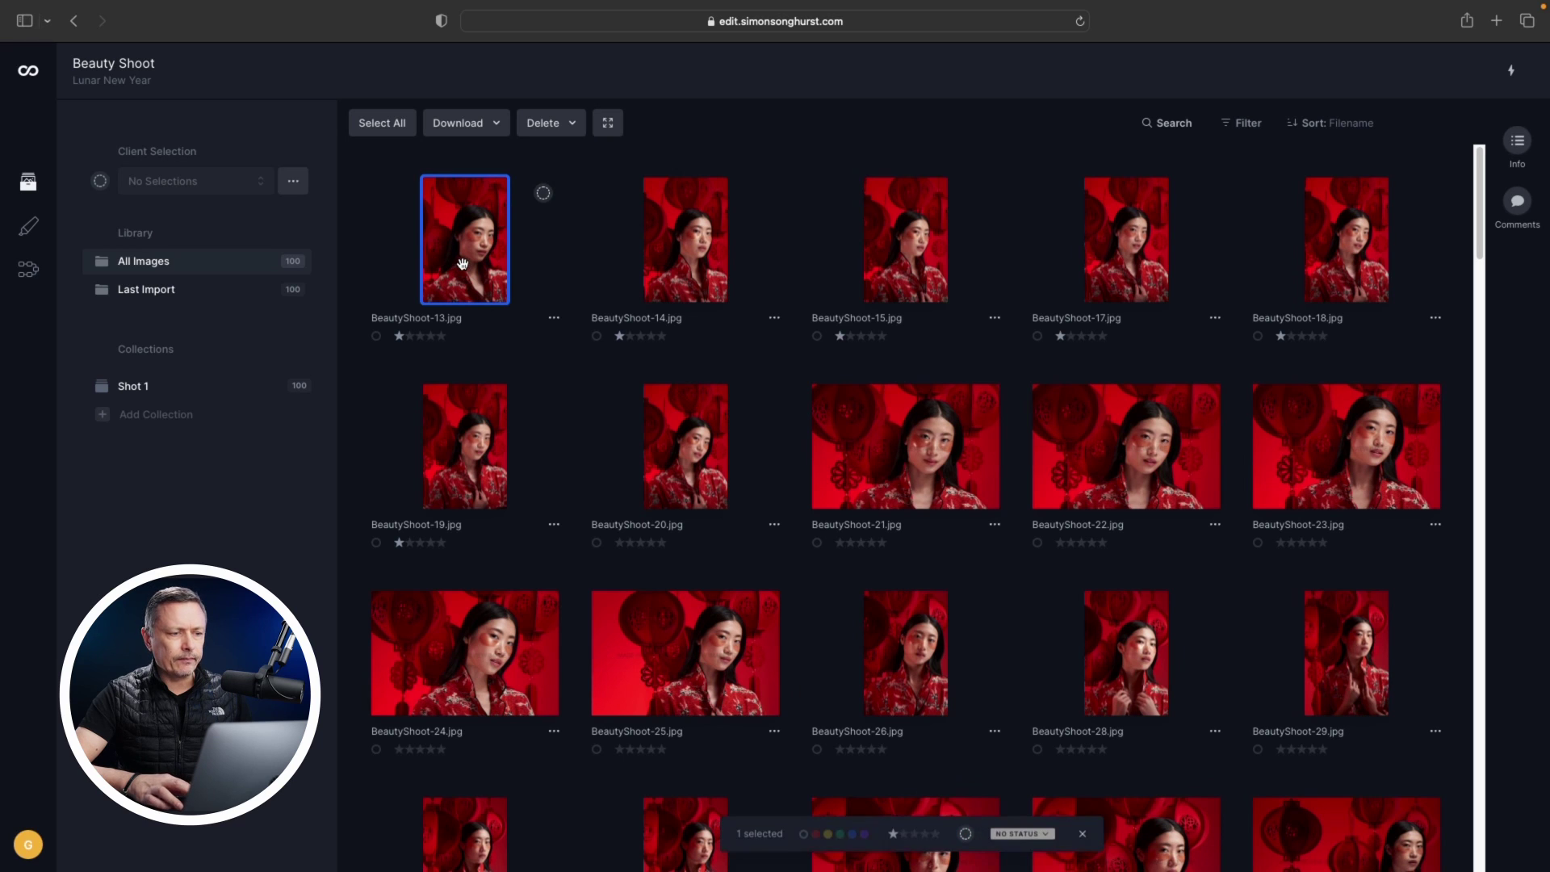
pyautogui.keyDown('shift'); pyautogui.click(1308, 224); pyautogui.keyUp('shift')
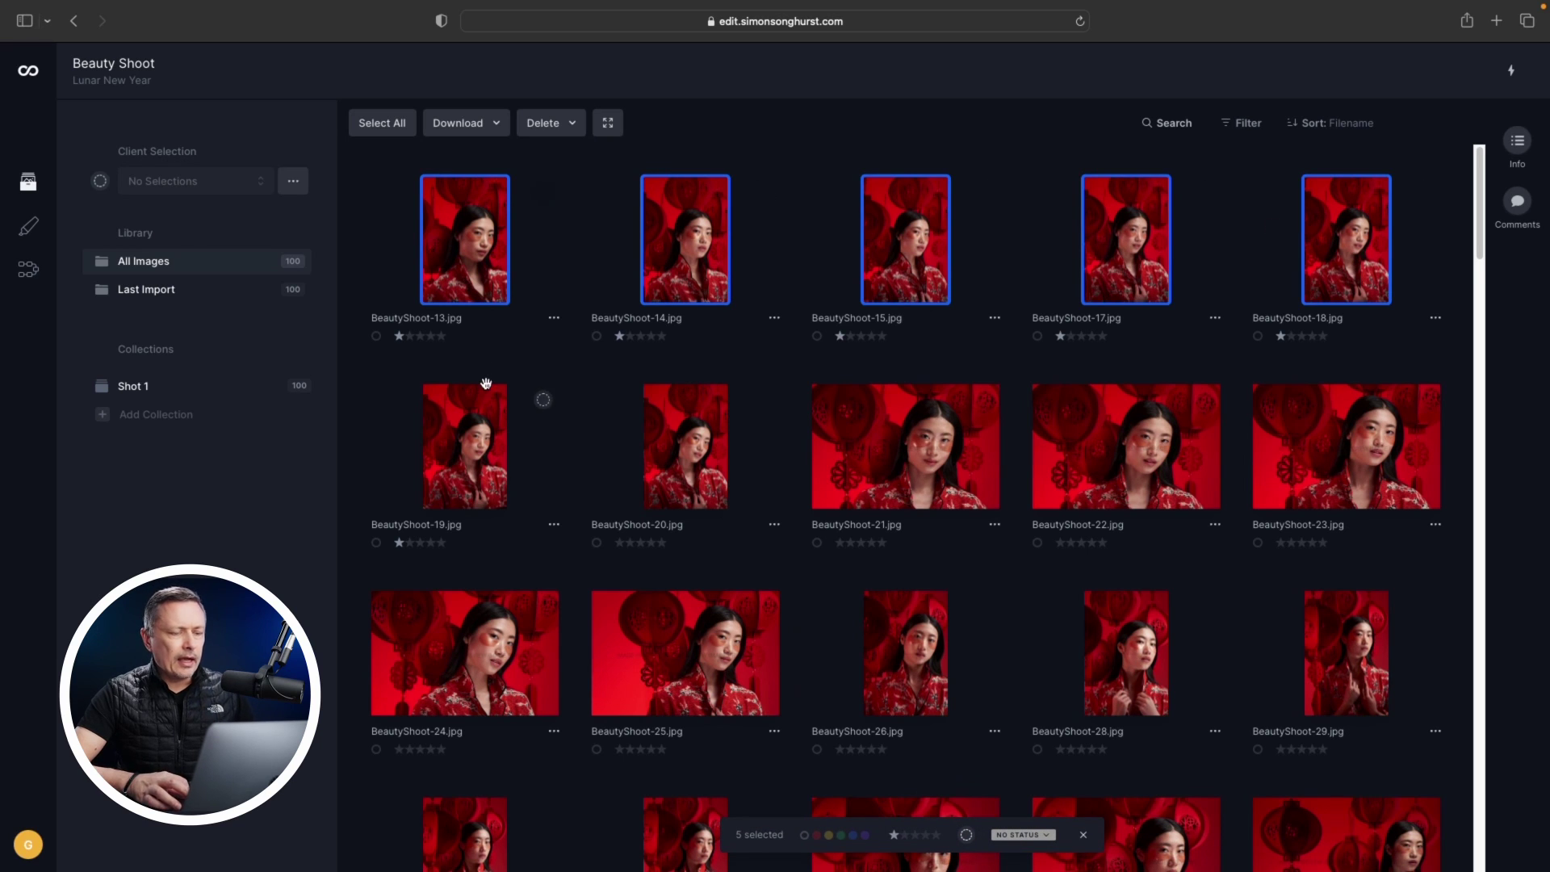
pyautogui.moveTo(964, 834)
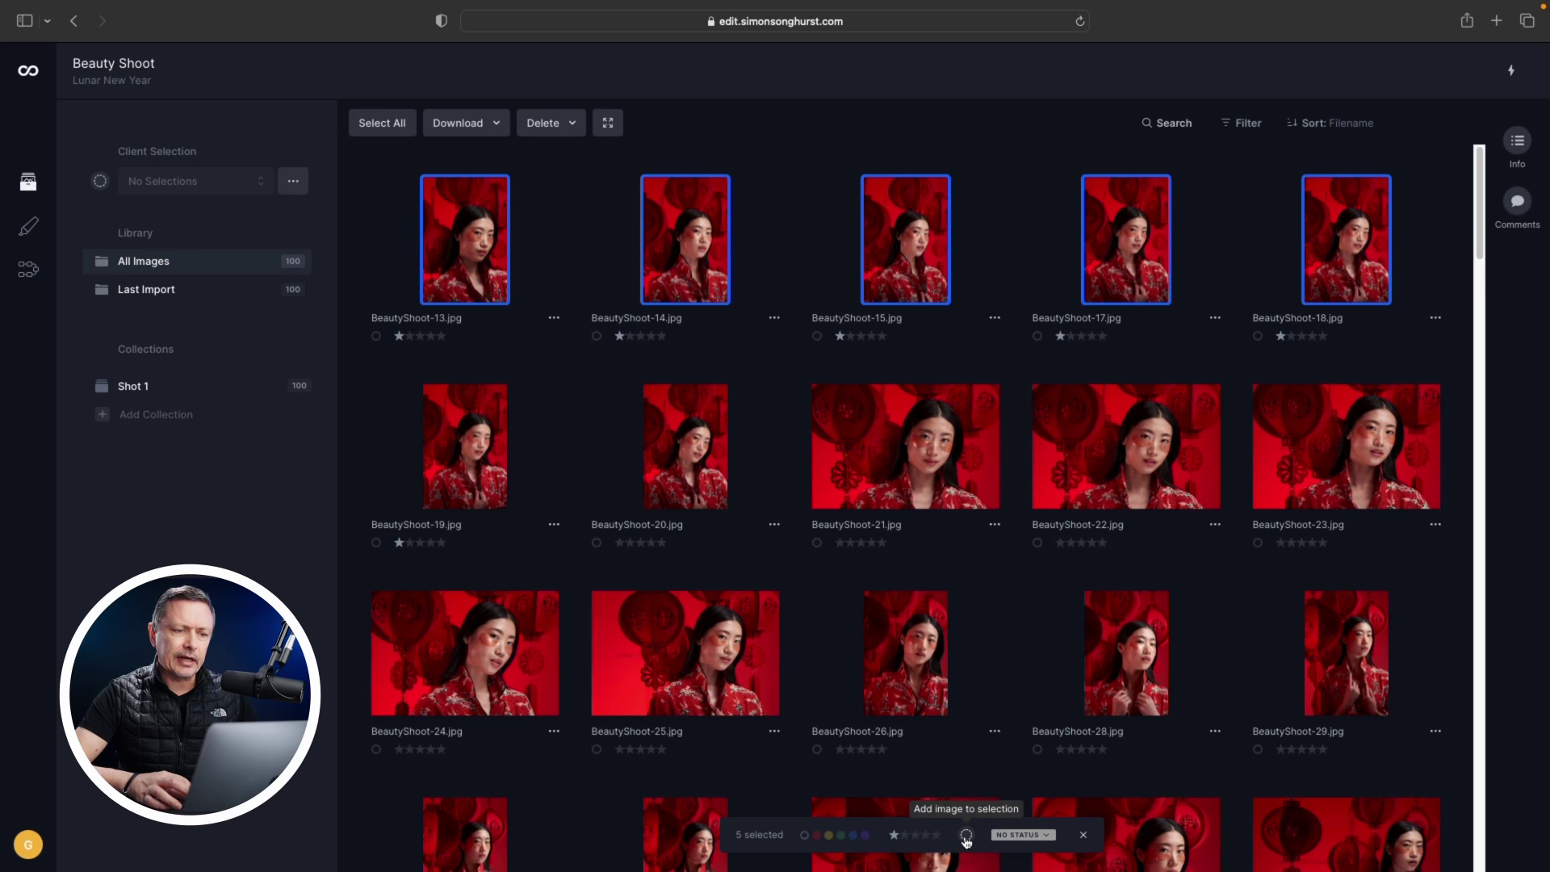
pyautogui.click(964, 835)
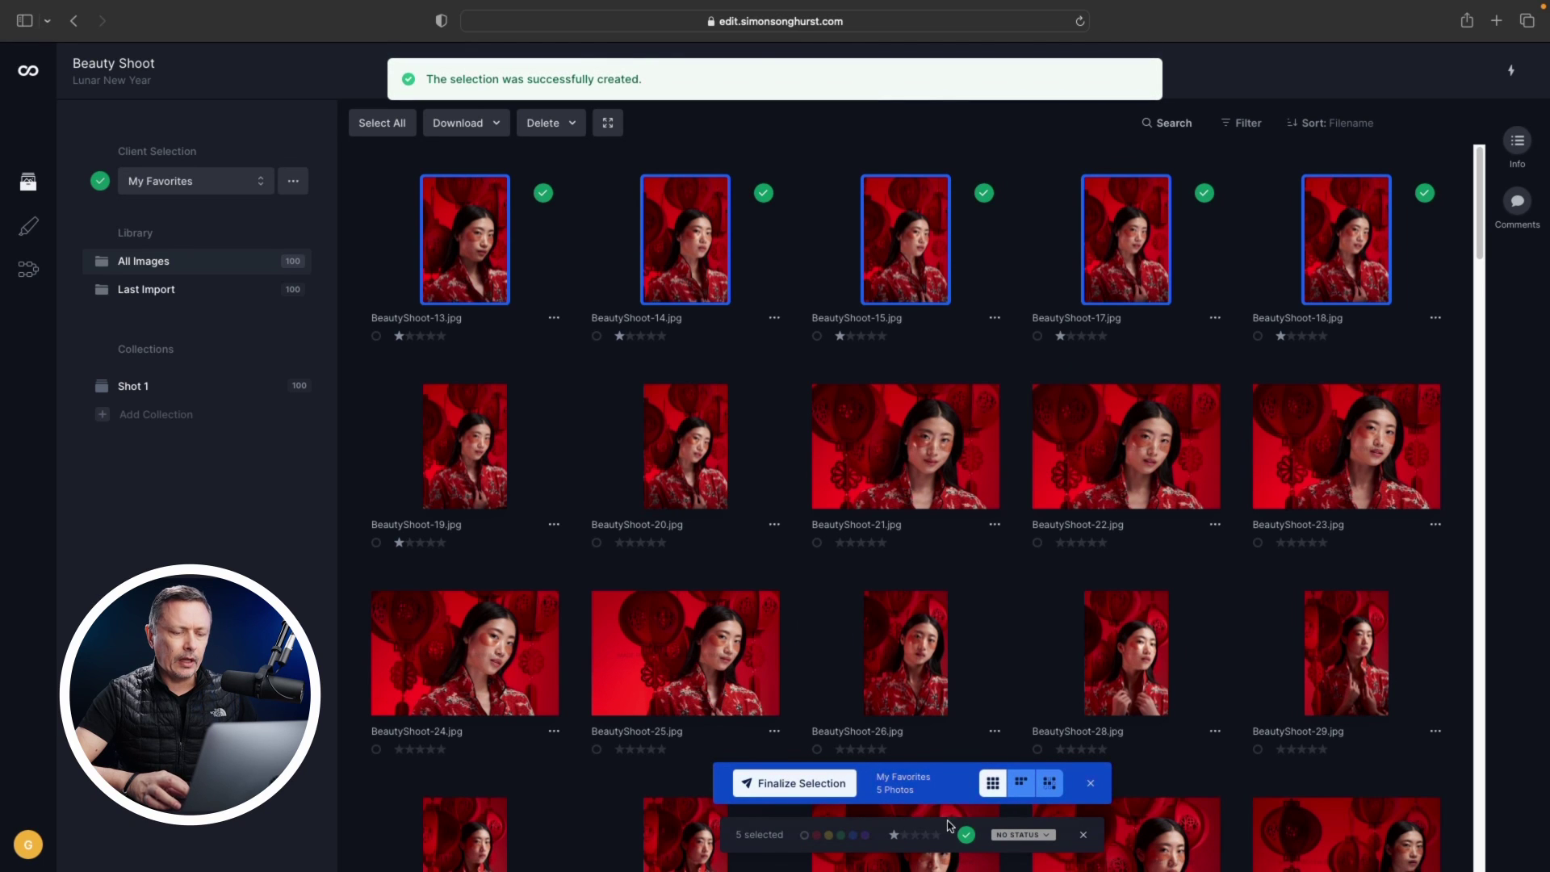
pyautogui.click(801, 784)
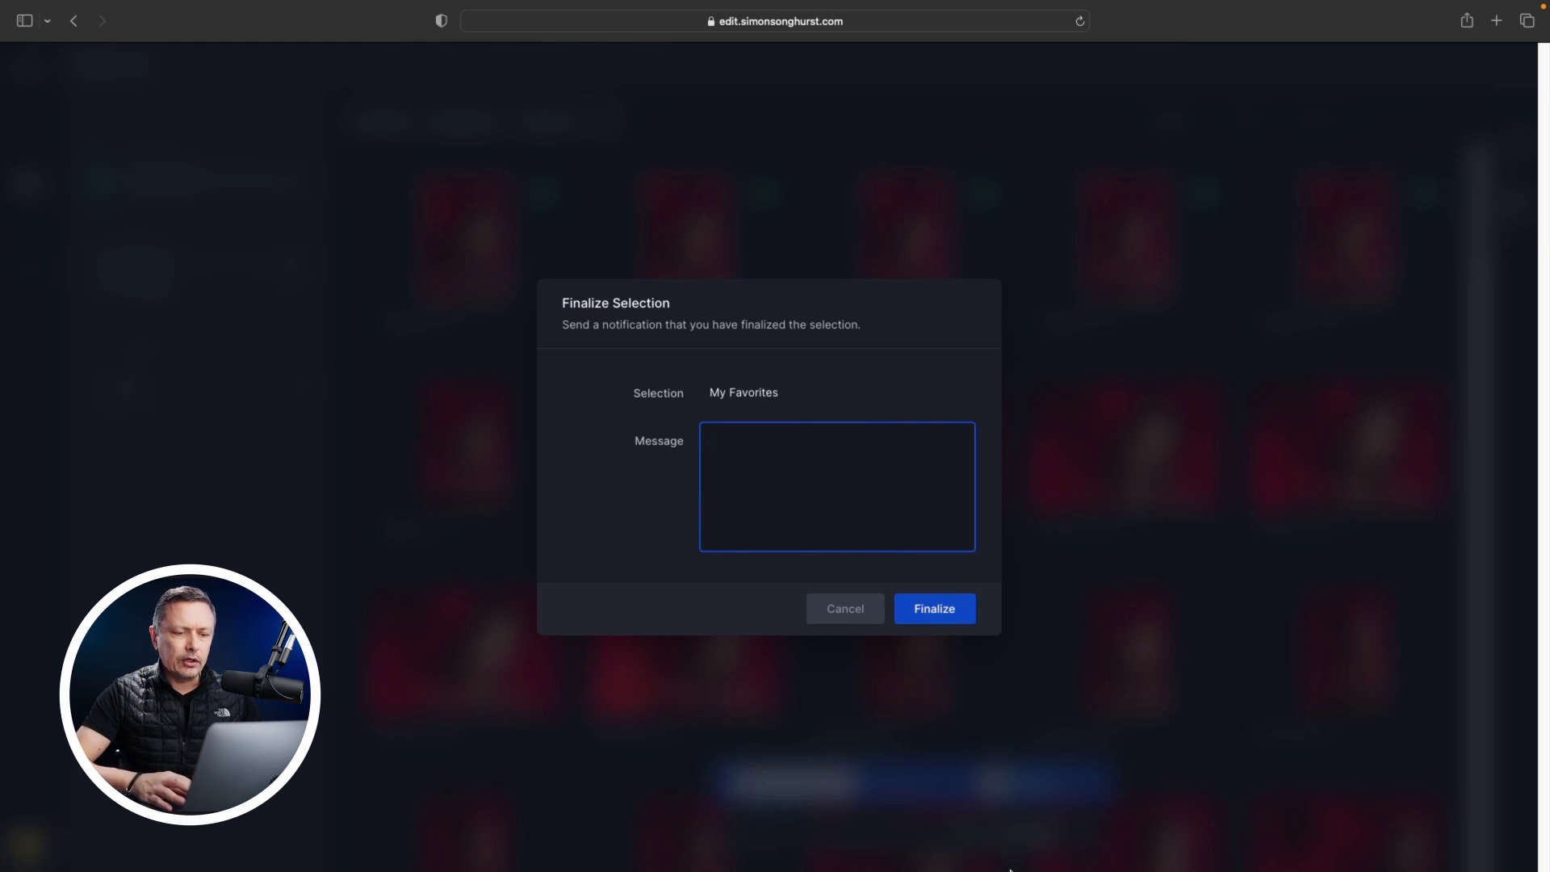
pyautogui.click(936, 611)
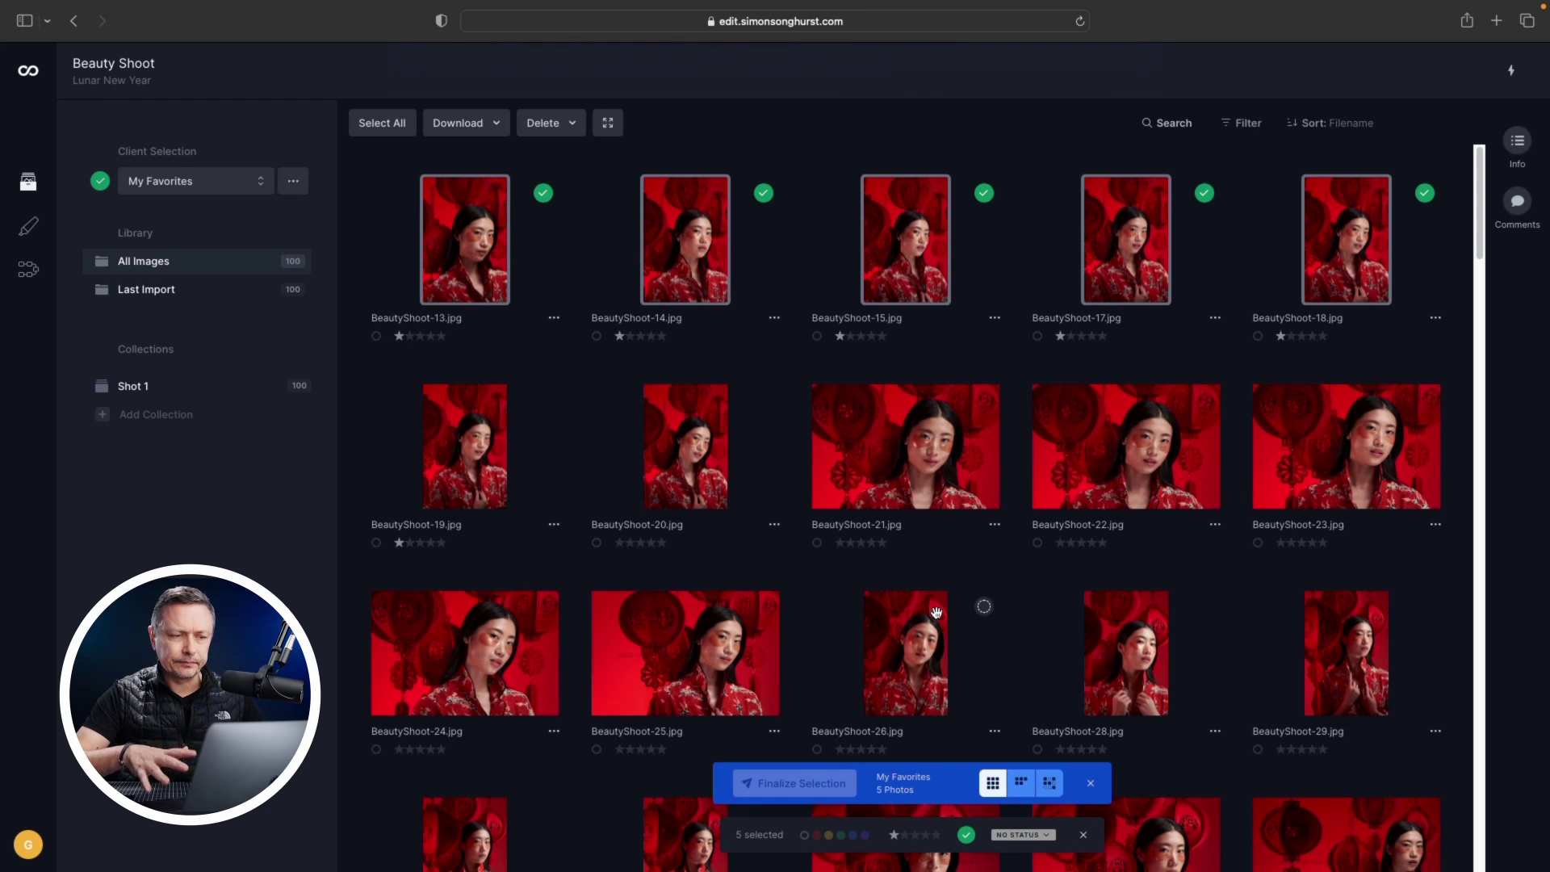
pyautogui.click(226, 184)
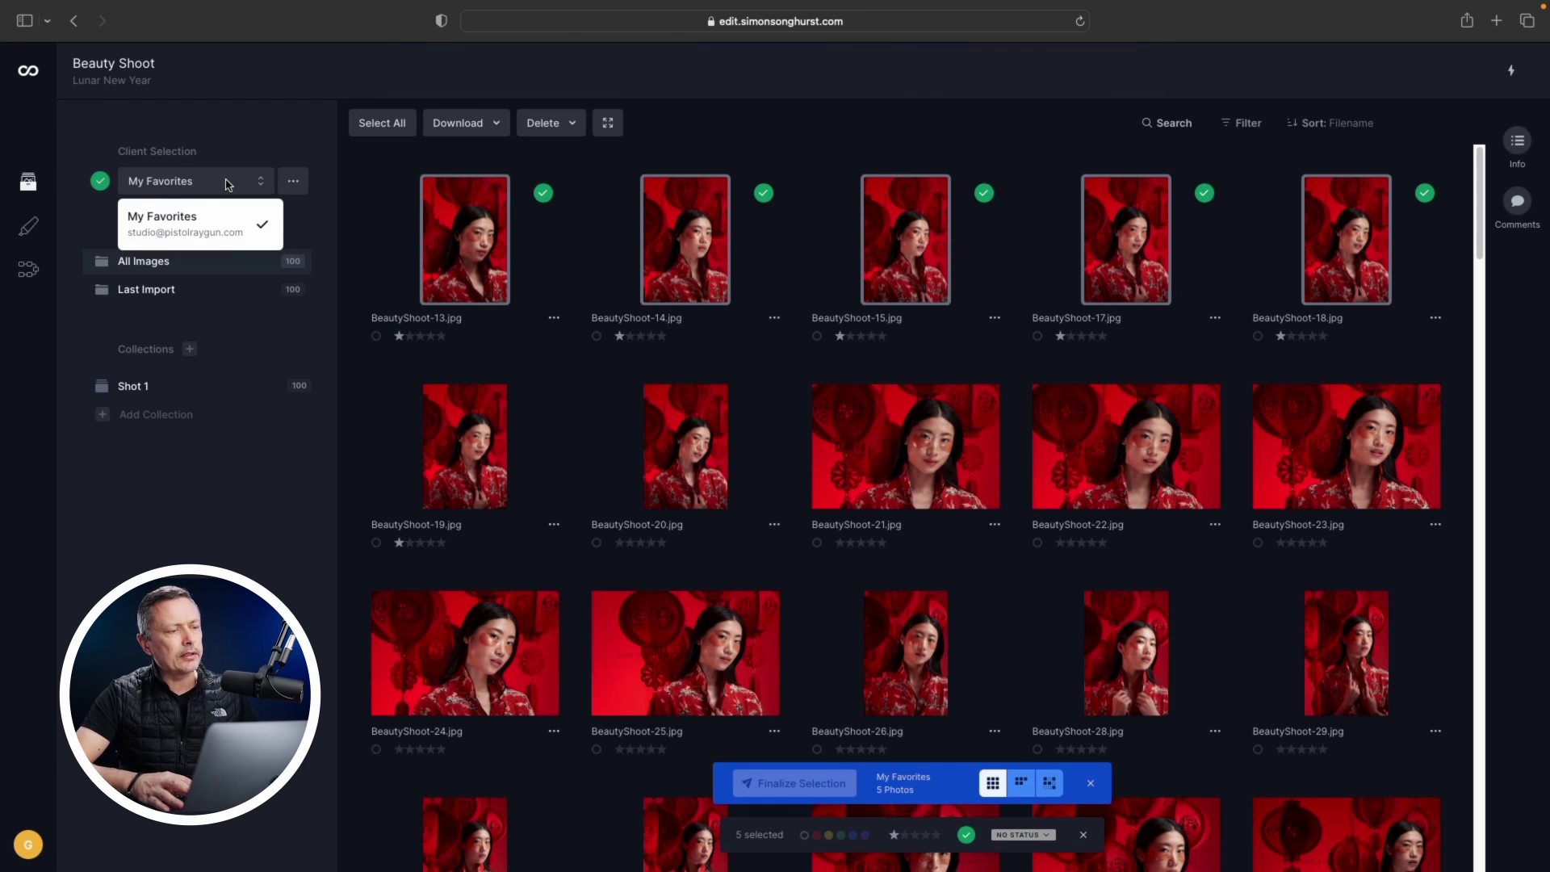
pyautogui.click(202, 225)
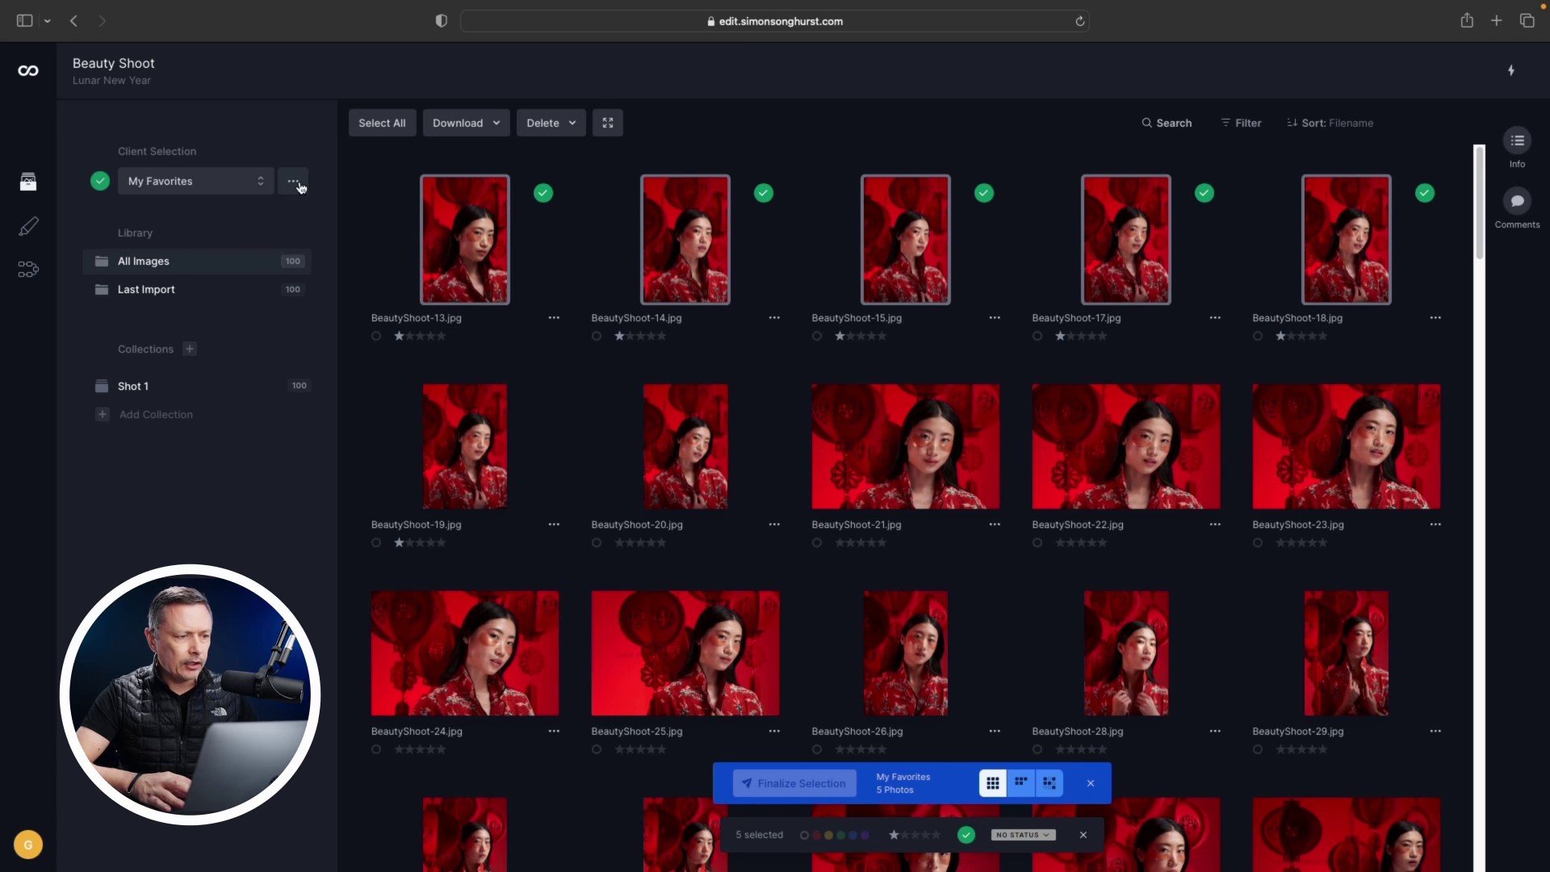
pyautogui.click(301, 187)
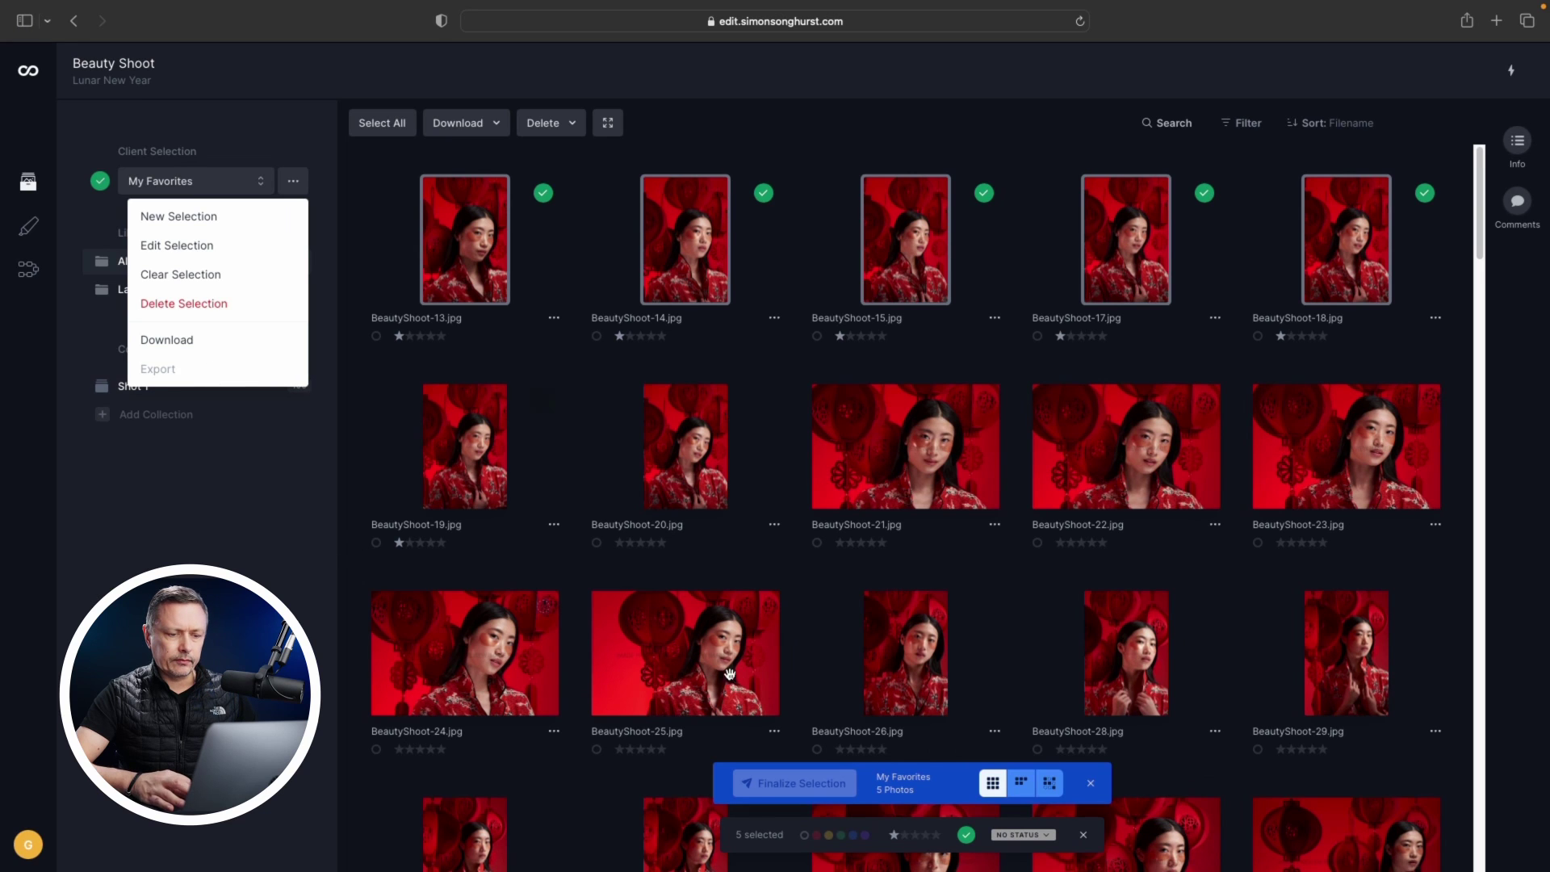
pyautogui.press('Escape')
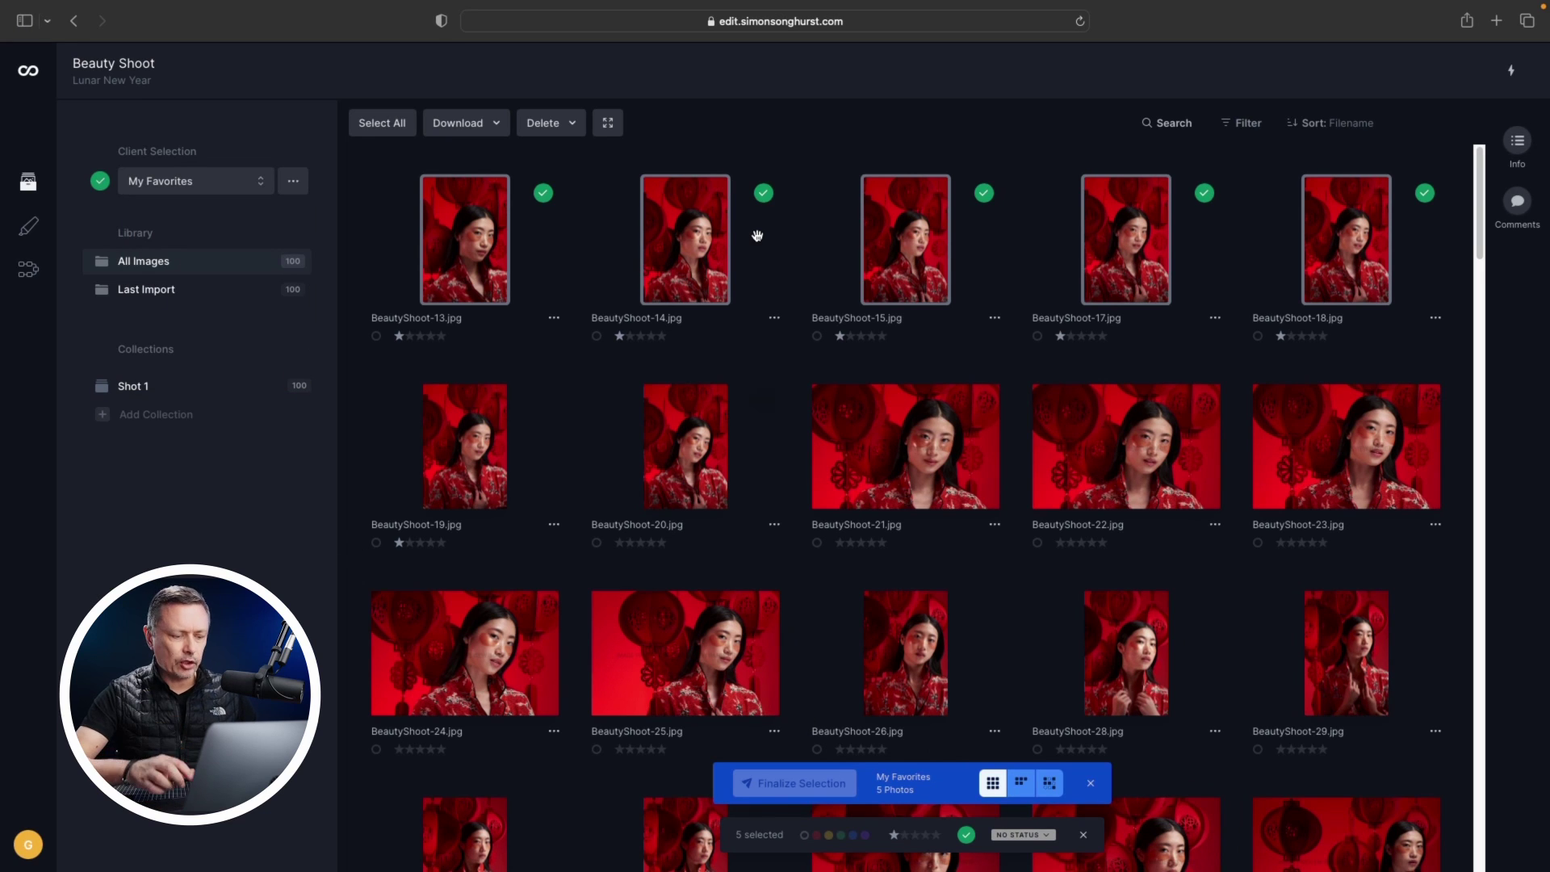
pyautogui.press('super+Tab')
pyautogui.press('super+Tab')
pyautogui.press('super+Tab')
pyautogui.press('super+Tab')
pyautogui.press('super+Tab')
pyautogui.press('super+Tab')
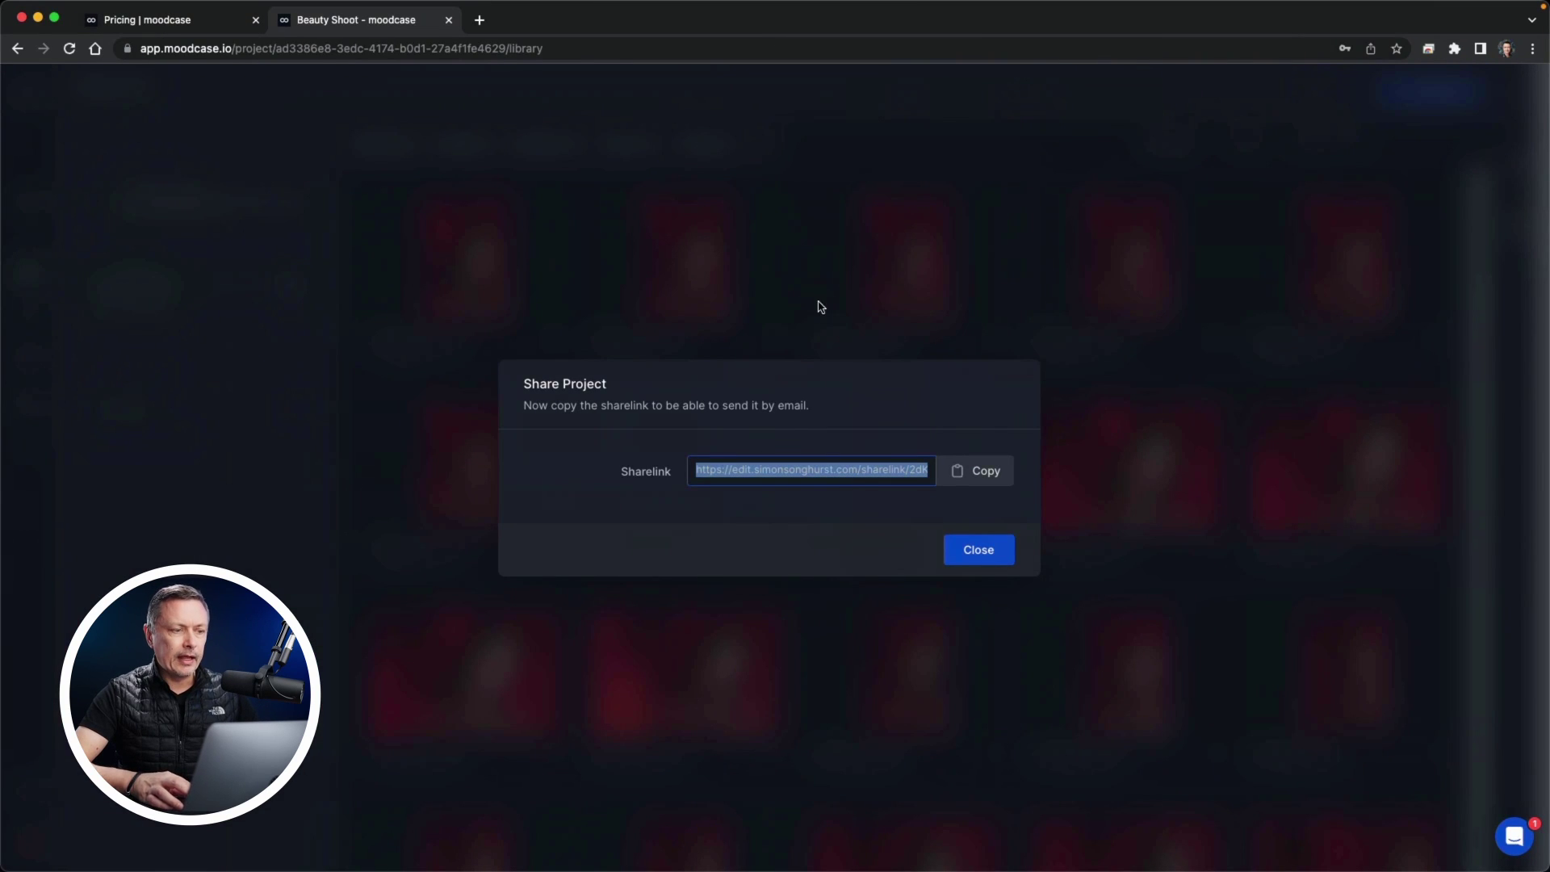
# Step: Close the Share Project dialog and reload the project library page
pyautogui.click(977, 557)
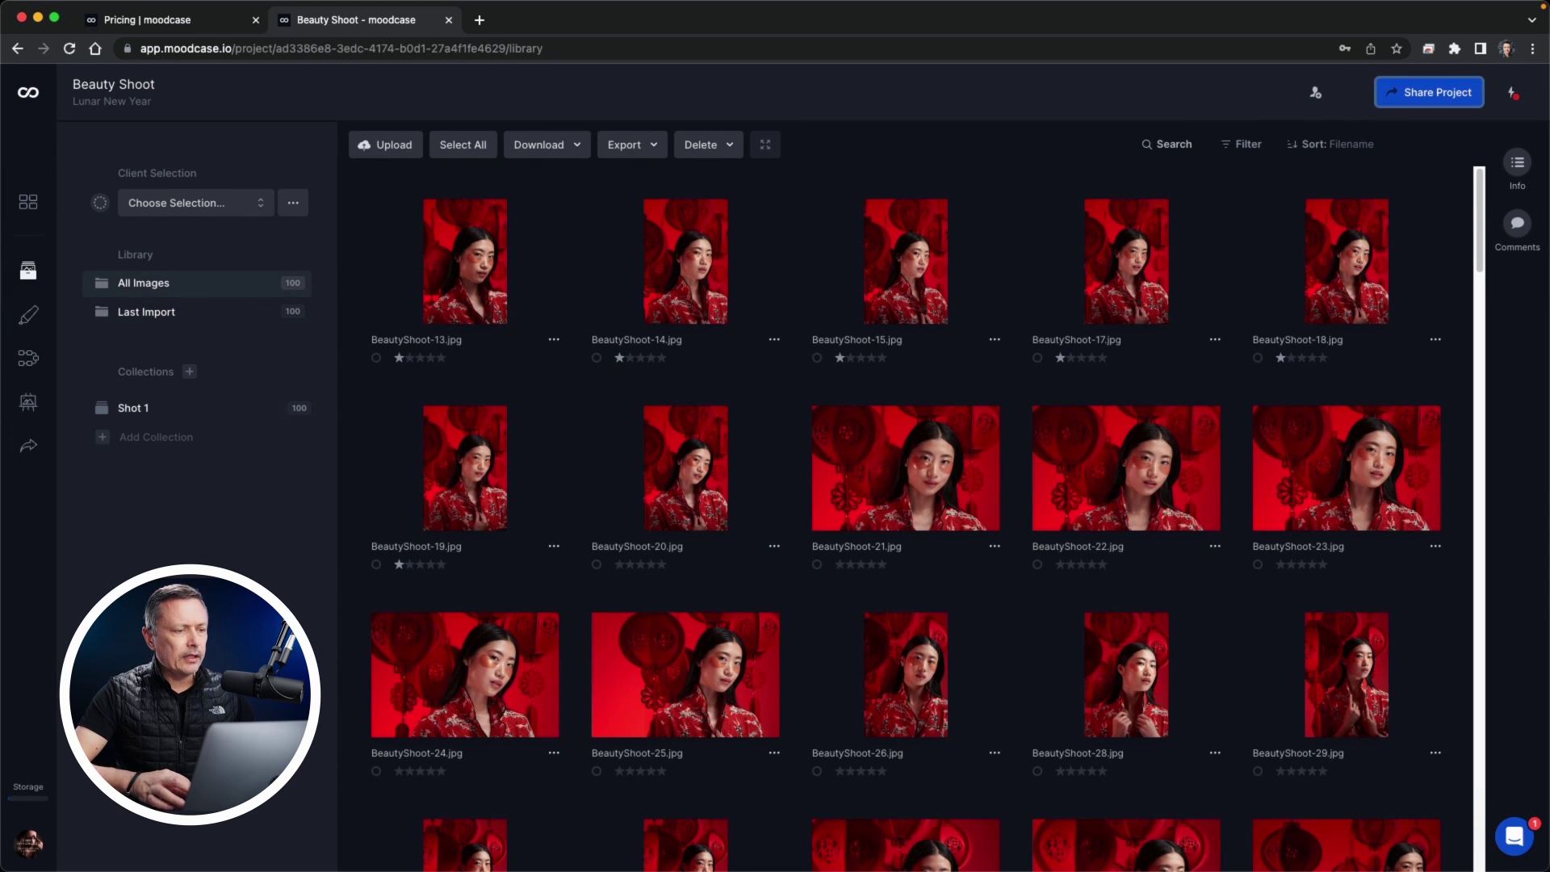
pyautogui.press('super+r')
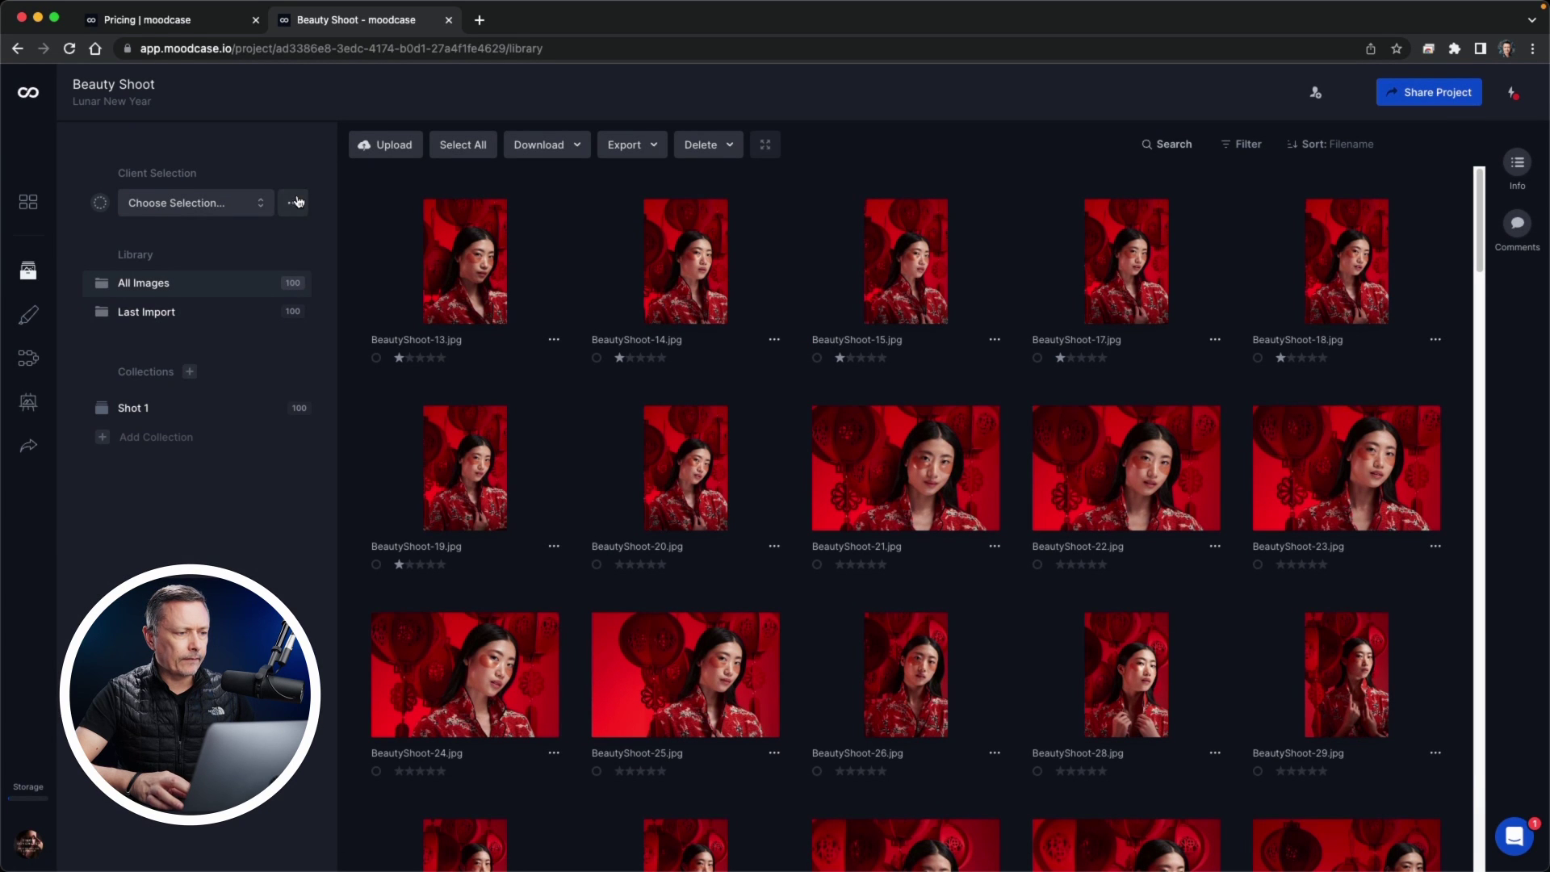
pyautogui.click(297, 202)
pyautogui.click(265, 175)
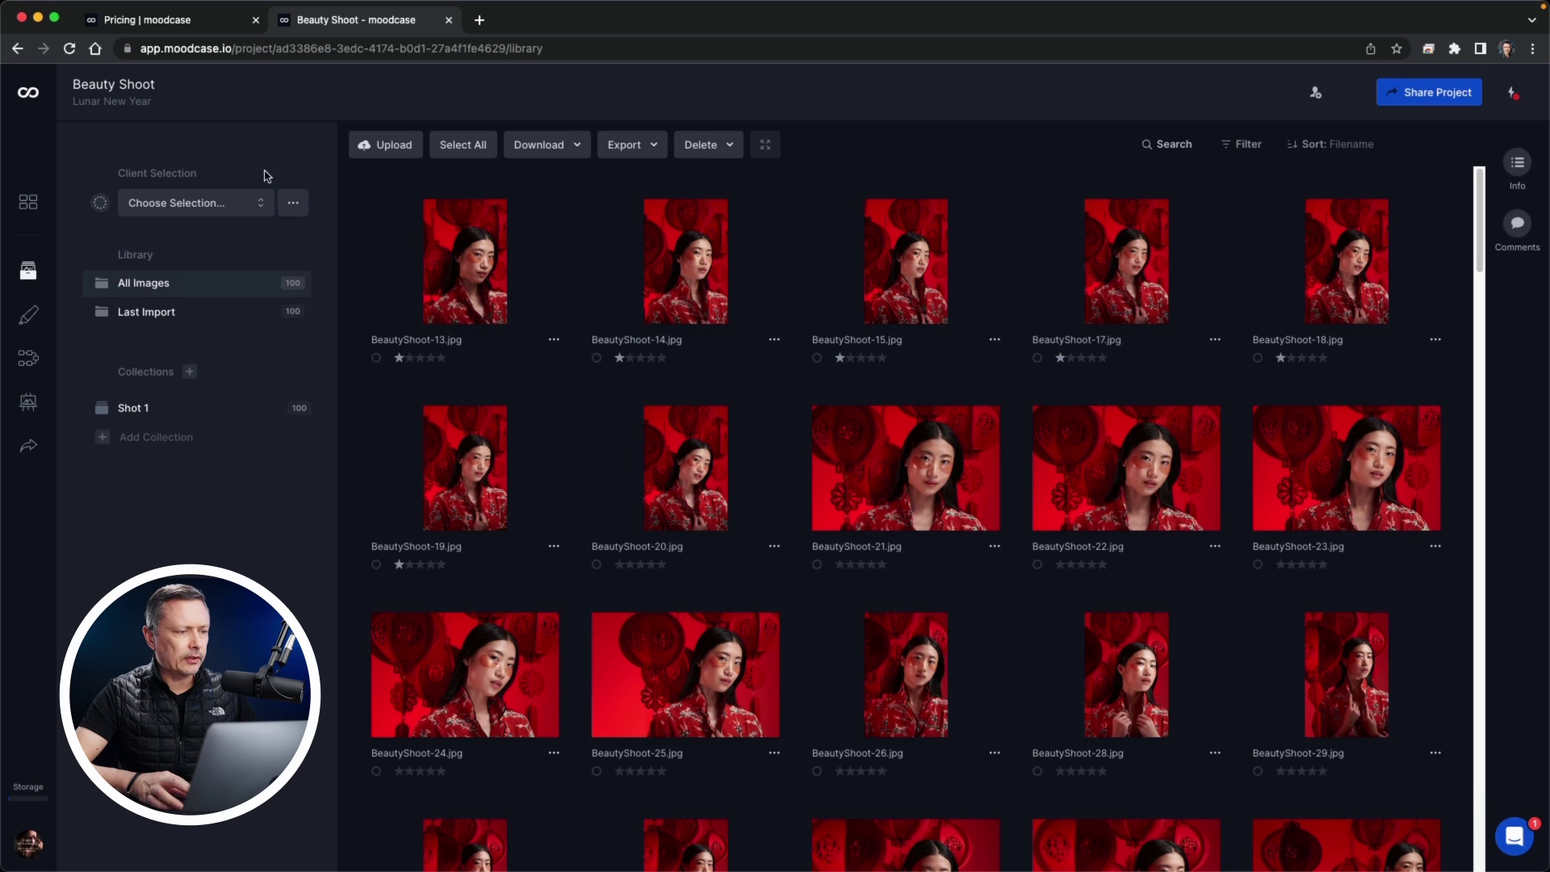
# Step: Load the client's My Favorites selection and show its options menu
pyautogui.click(225, 202)
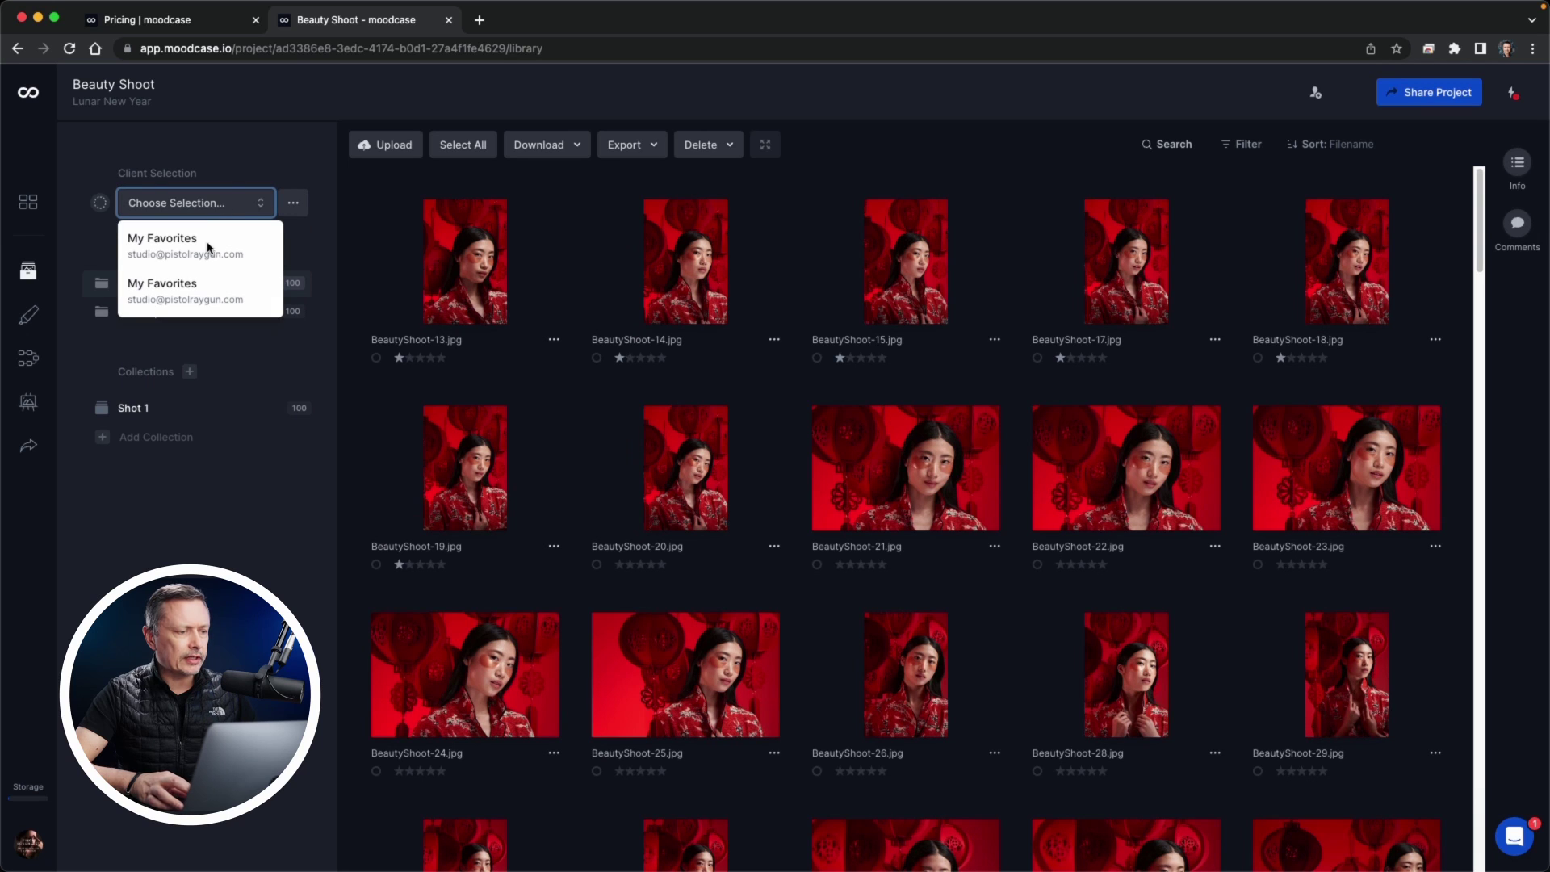
pyautogui.click(215, 299)
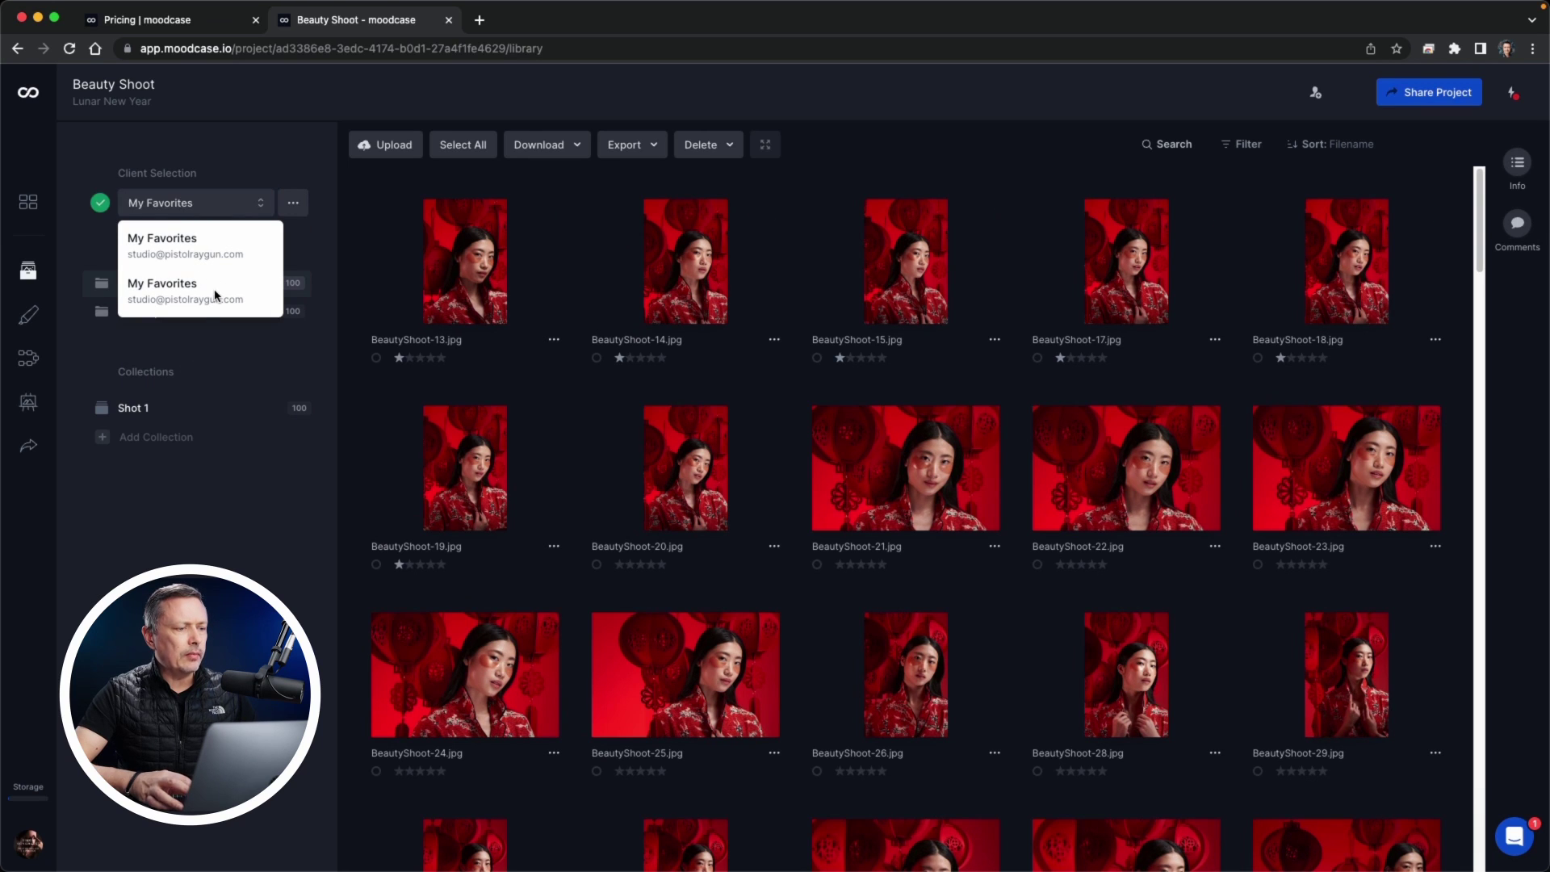
pyautogui.click(291, 204)
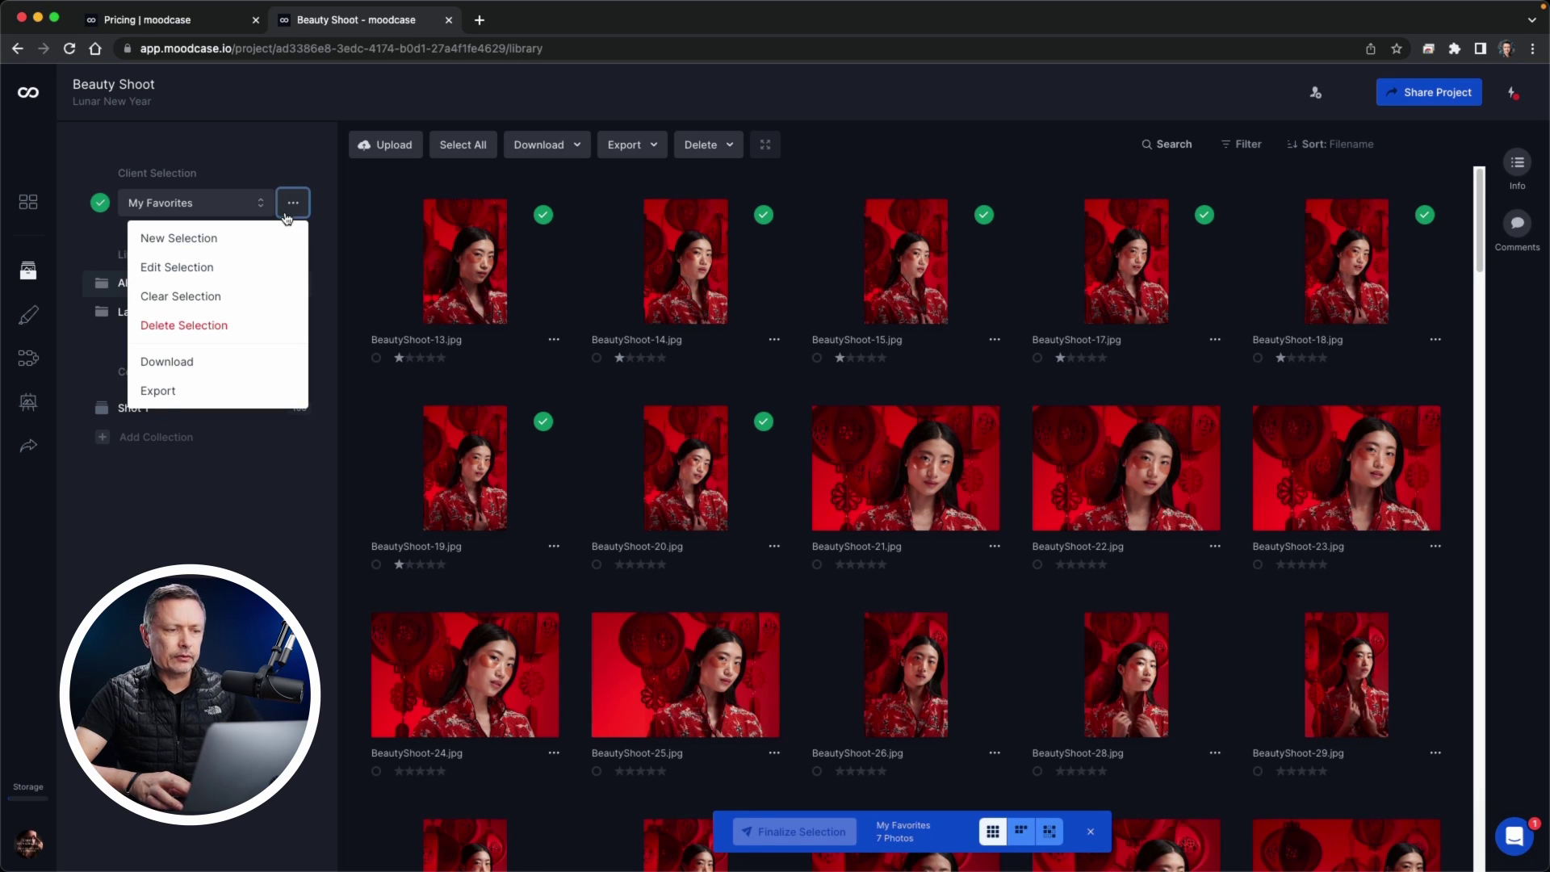
# Step: Export and copy the My Favorites file list, then return to Capture One
pyautogui.click(223, 390)
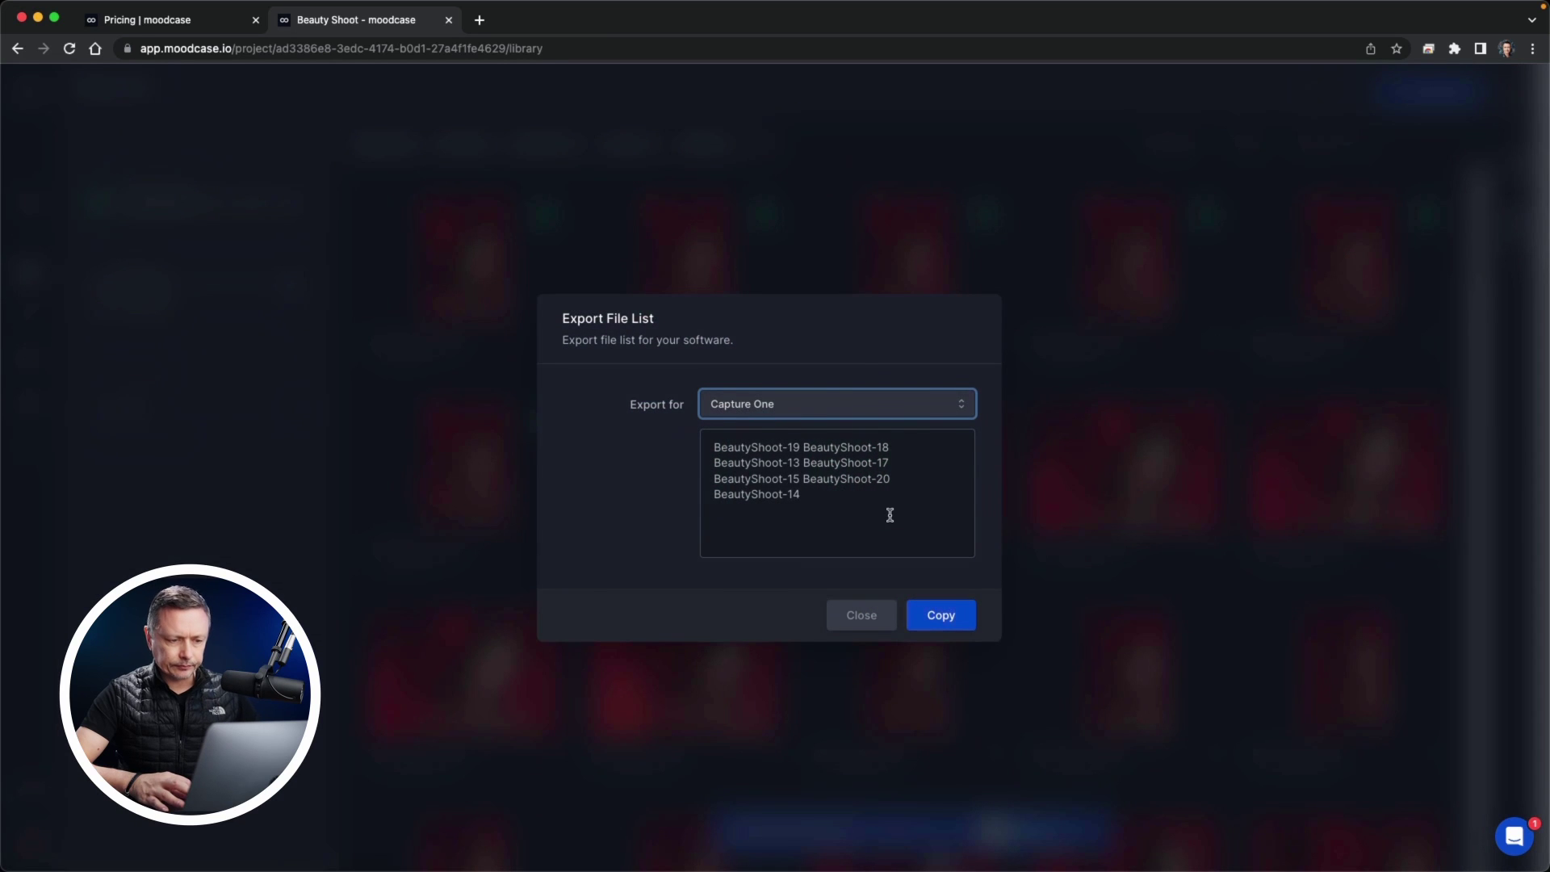
pyautogui.moveTo(822, 497); pyautogui.dragTo(697, 447)
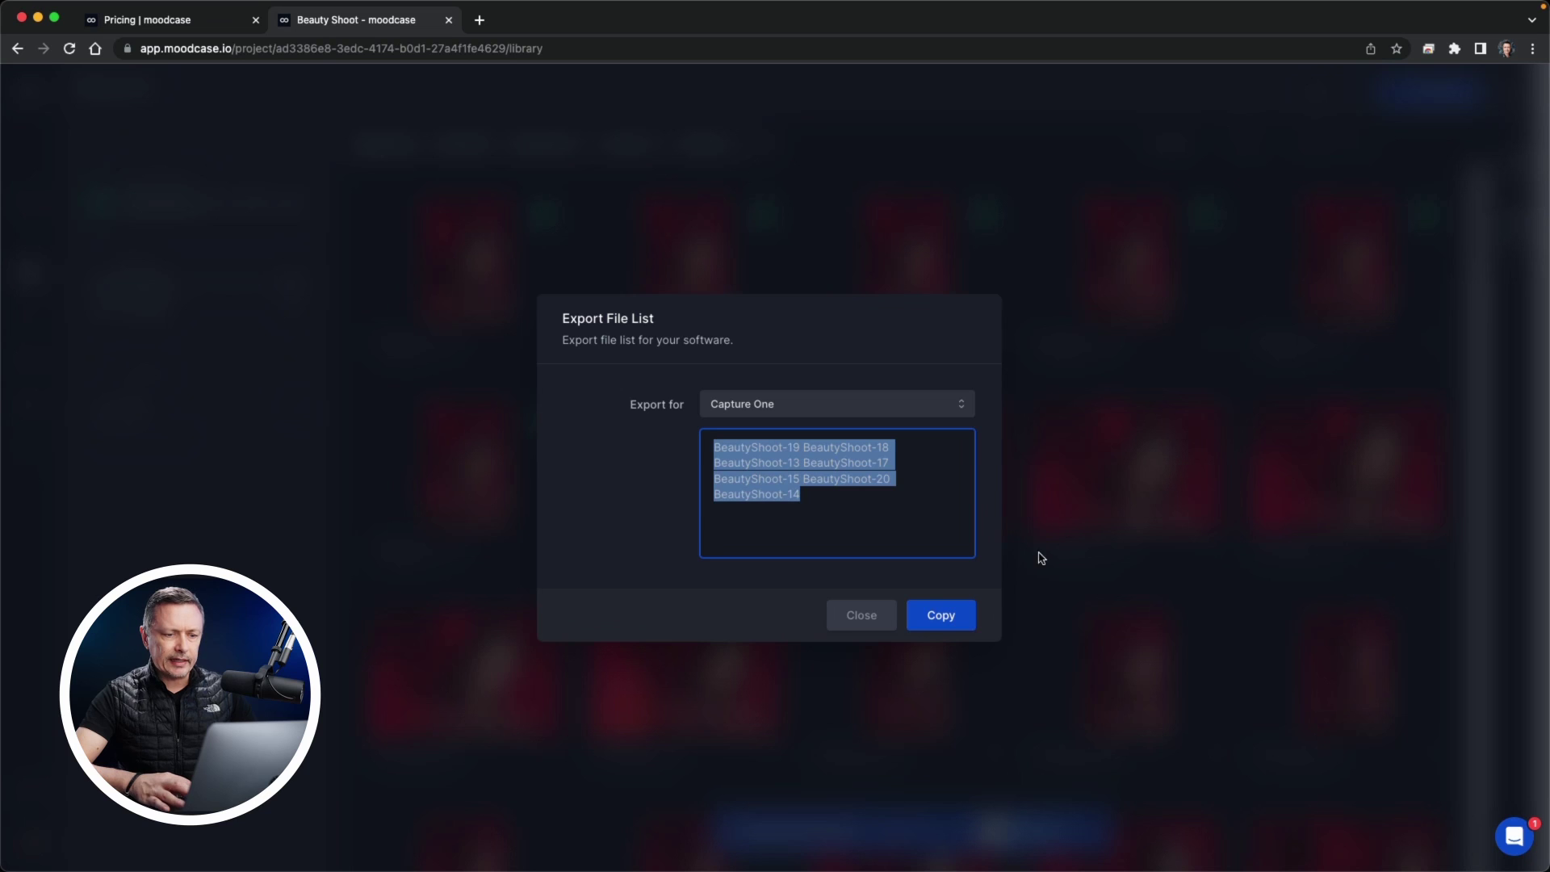
pyautogui.click(951, 627)
pyautogui.press('super+Tab')
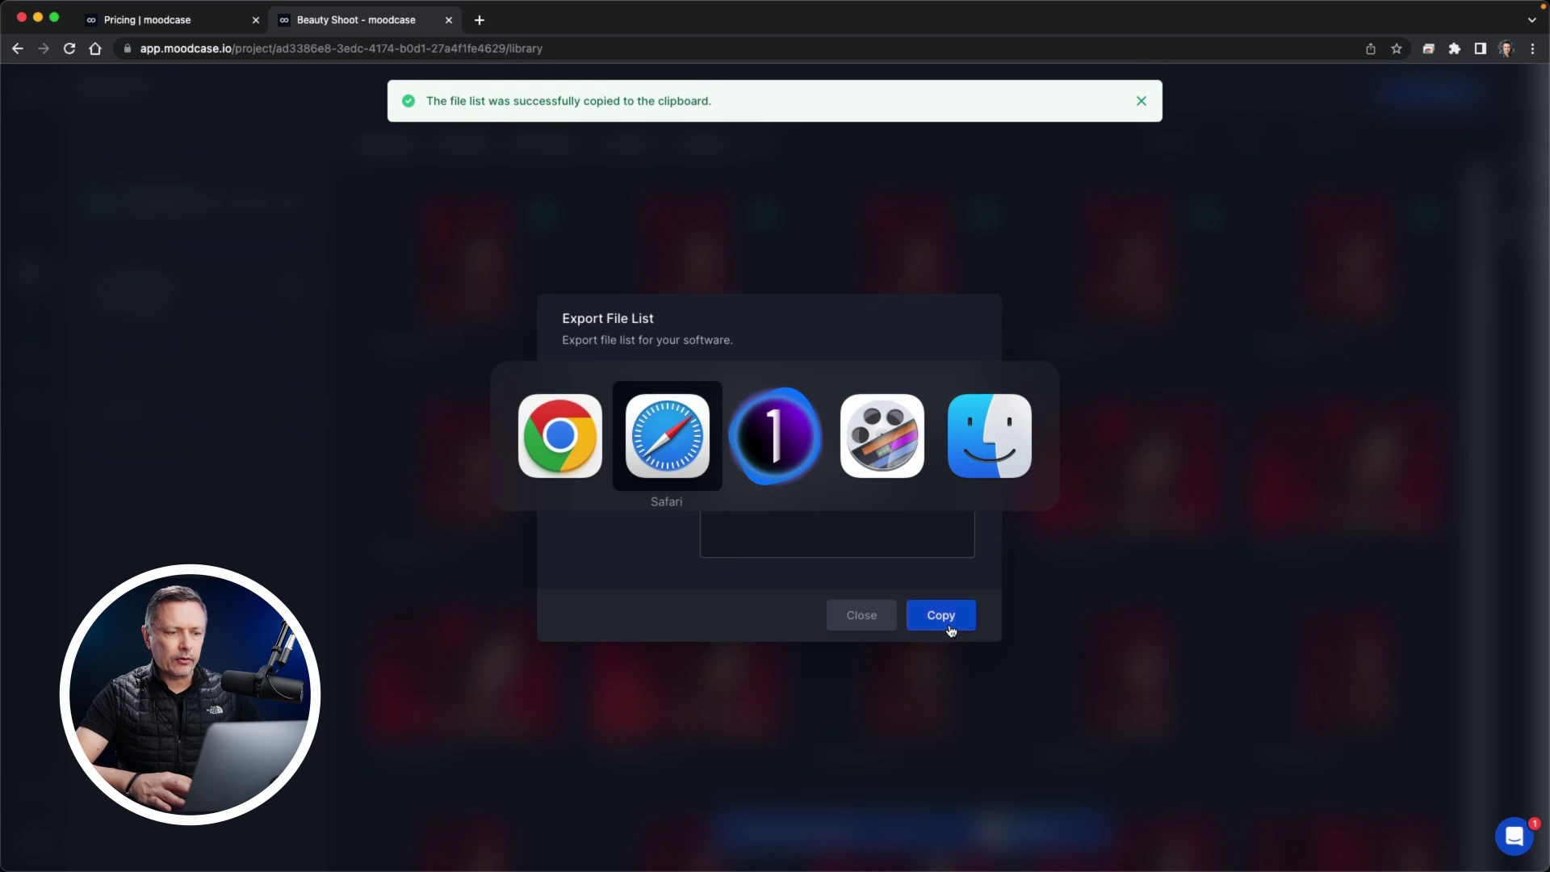
pyautogui.press('super+Tab')
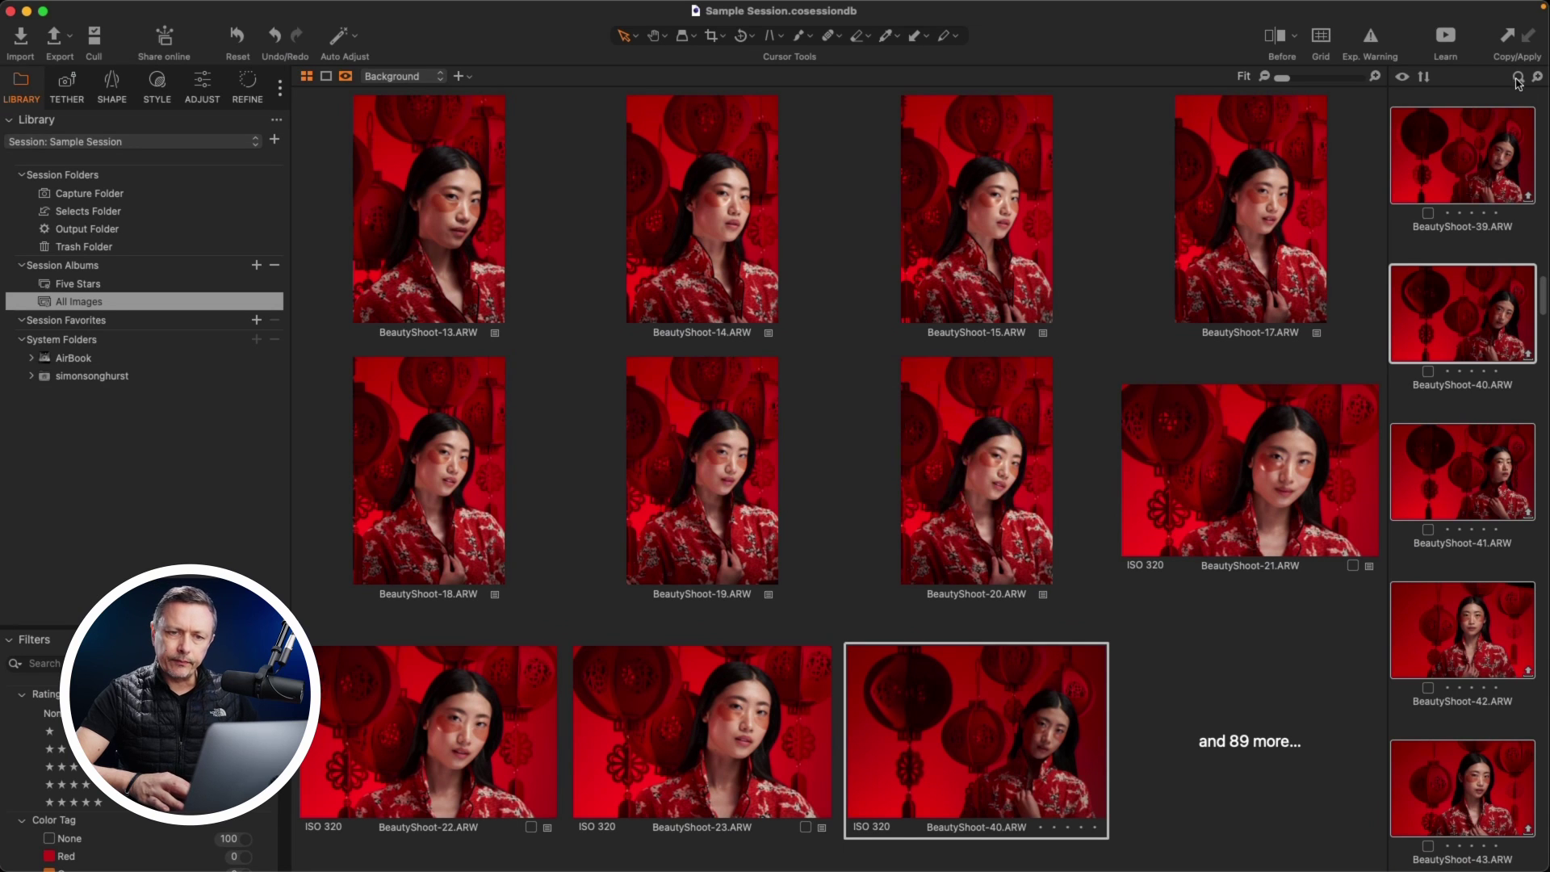
# Step: Search the session by the pasted file list to show the 7 favourite raws
pyautogui.click(1517, 80)
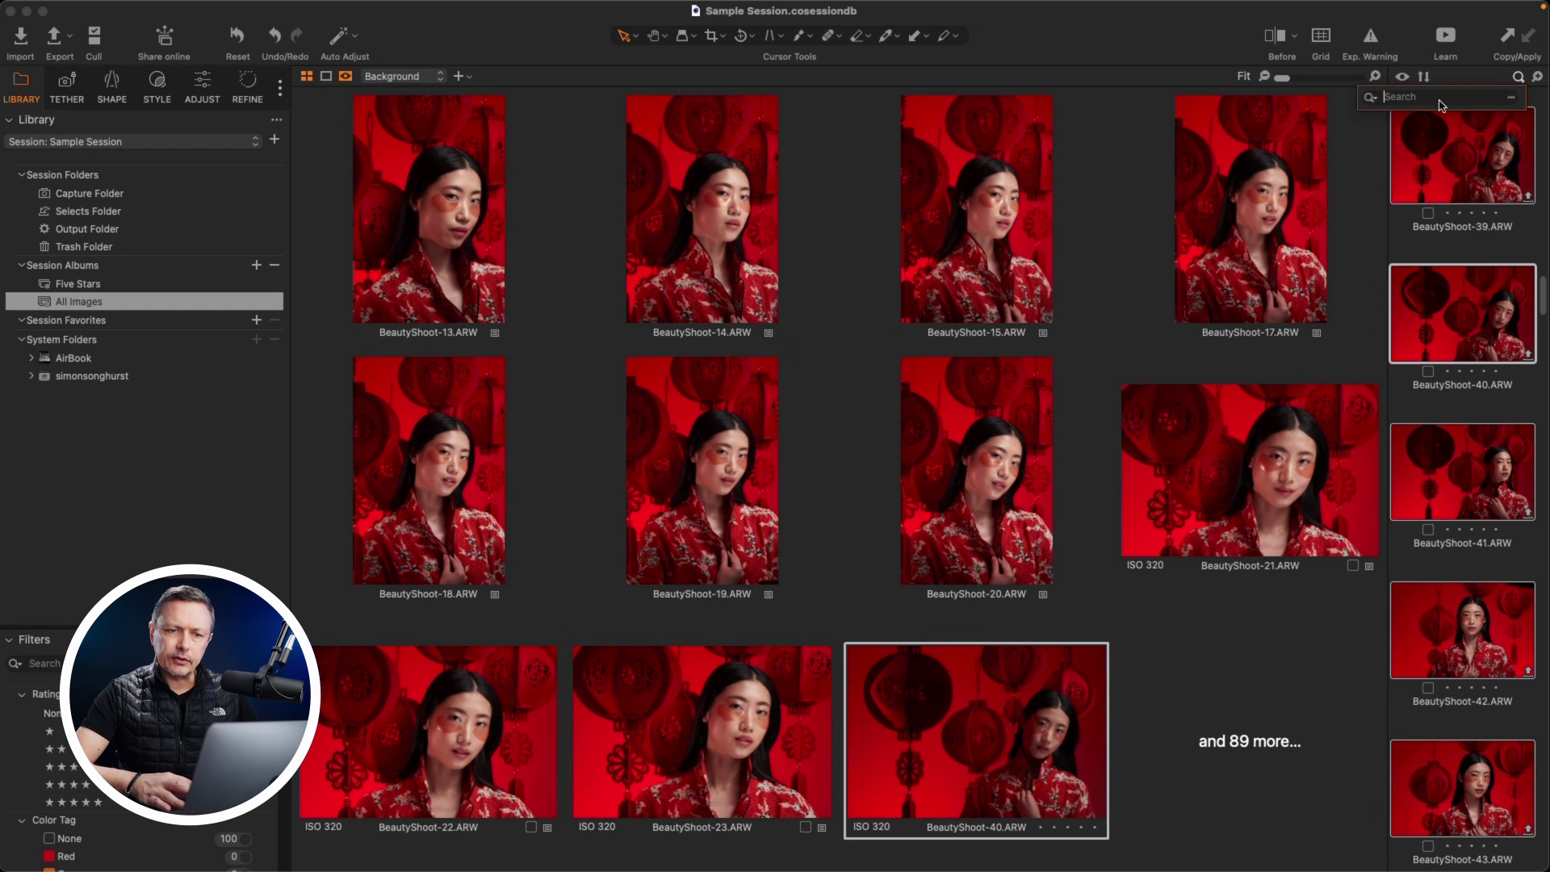
pyautogui.press('super+v')
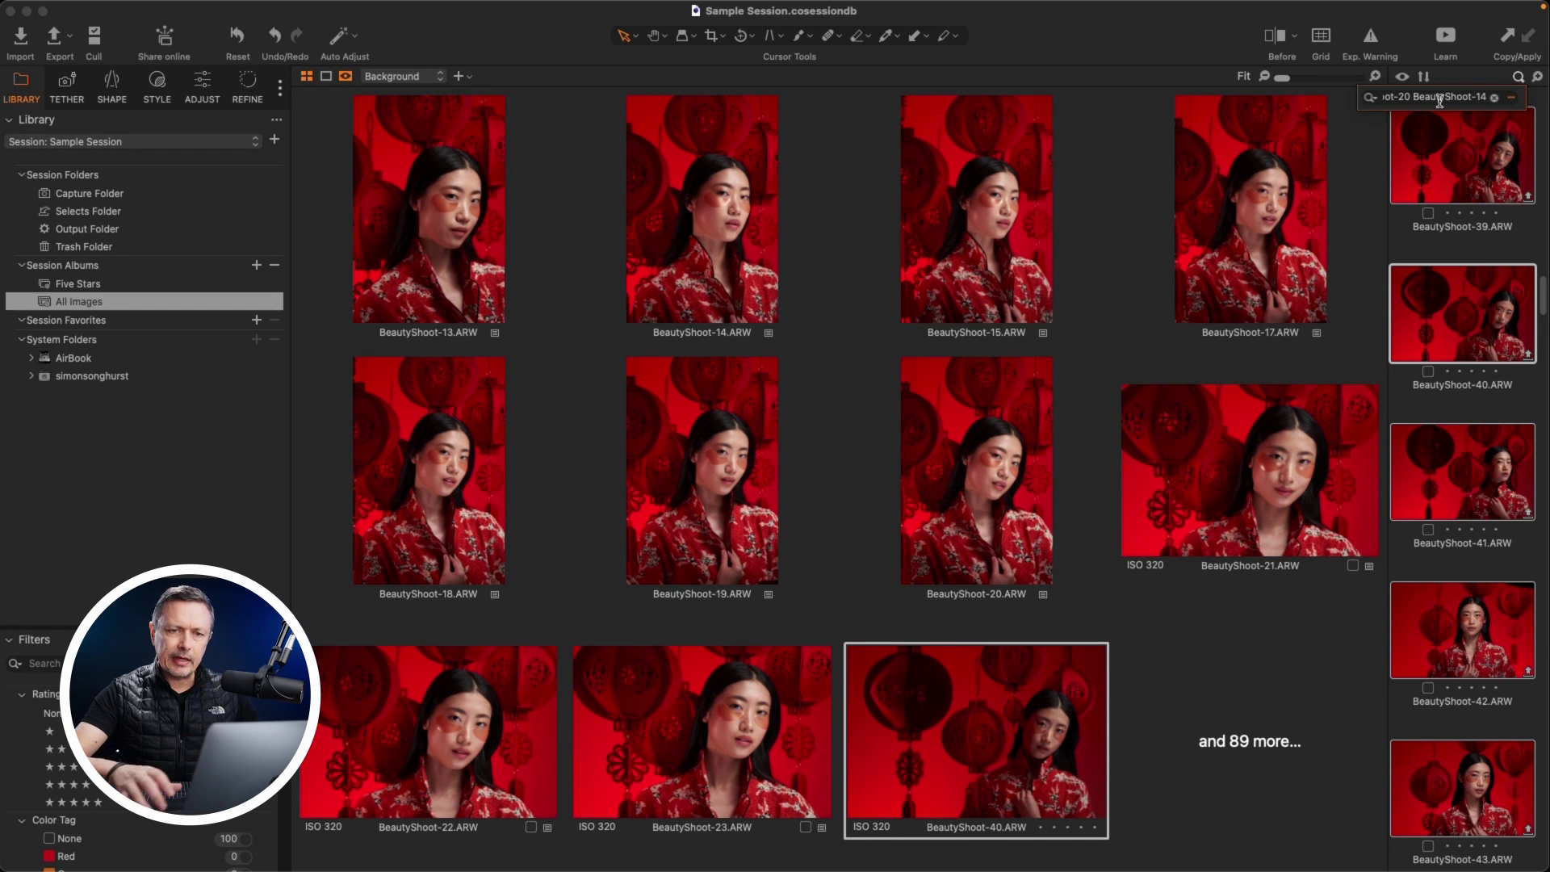
pyautogui.press('Return')
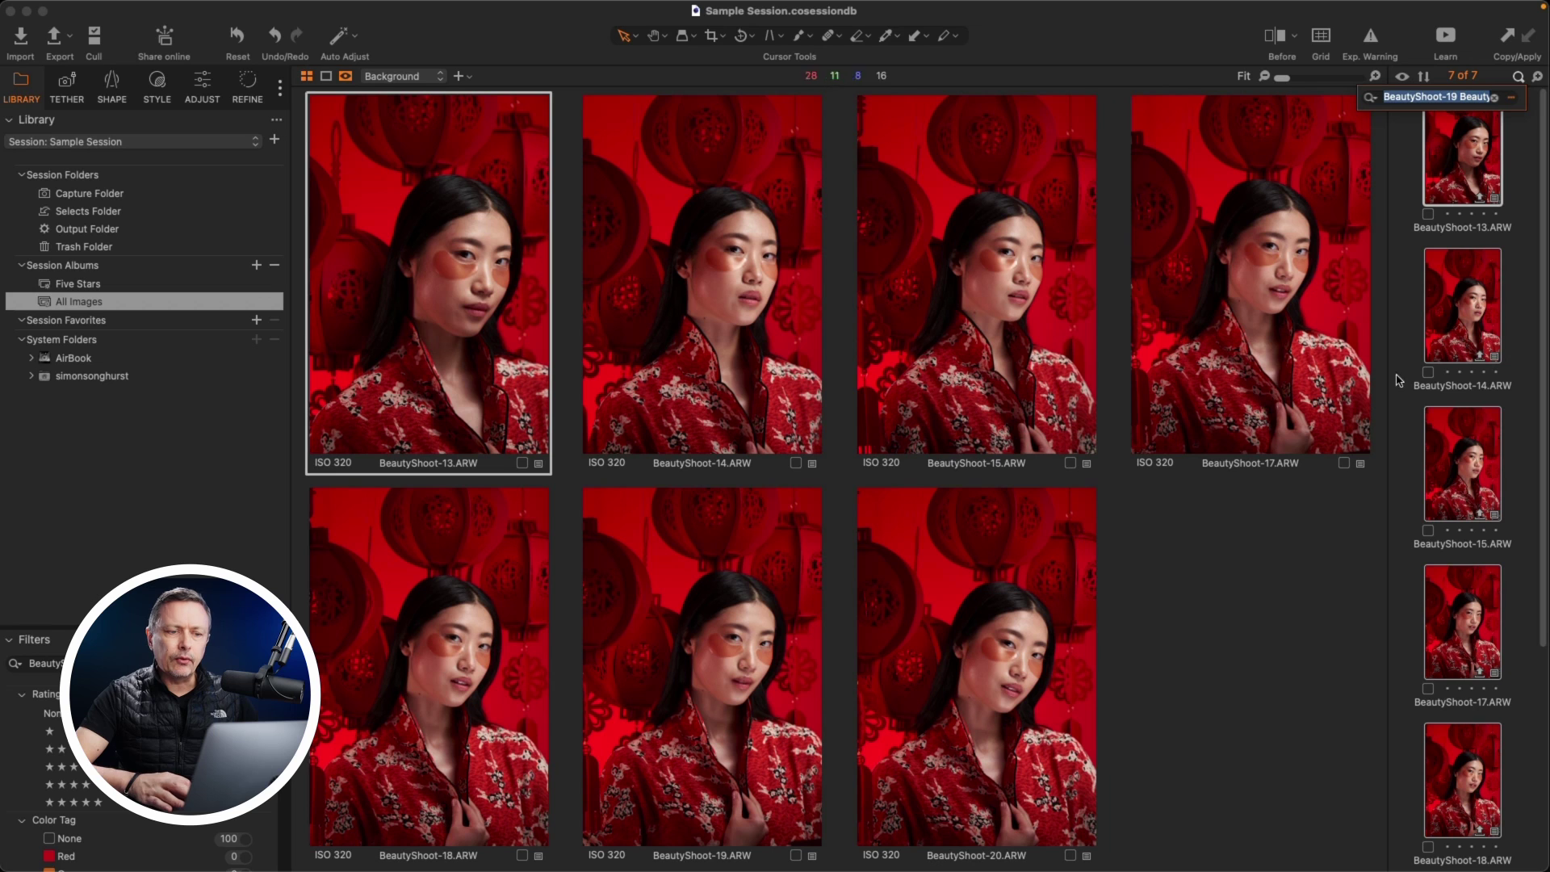